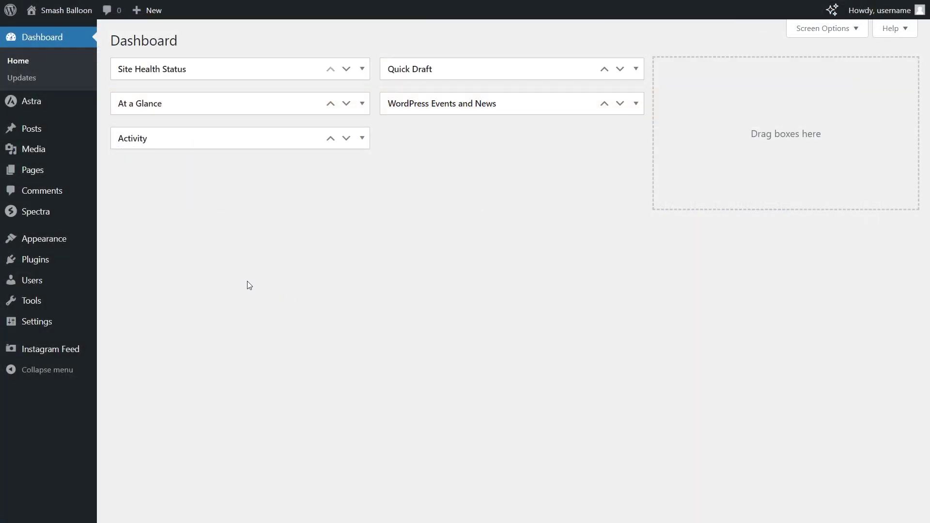
Upload the Reviews-Feed-Pro-1.4.2.zip plugin file, install it and activate the plugin
mouse_move(32, 262)
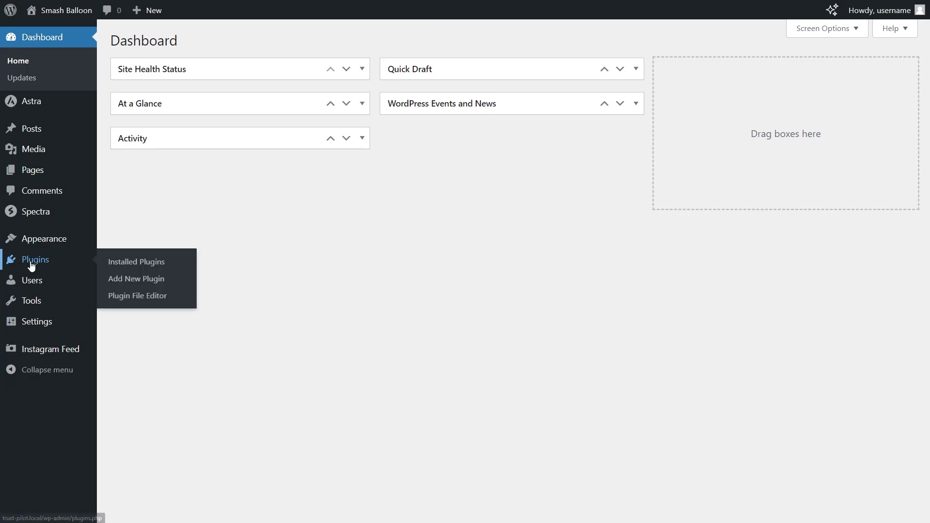
click(112, 279)
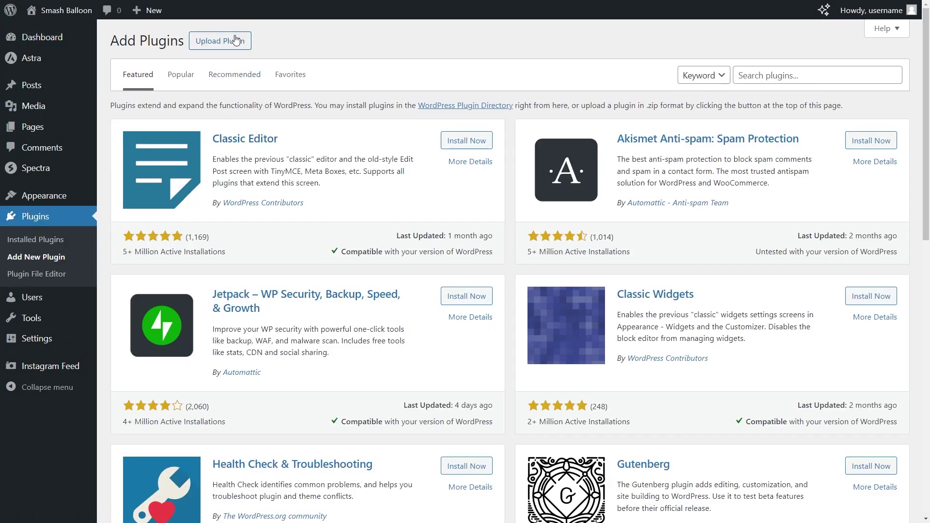
click(237, 41)
click(428, 151)
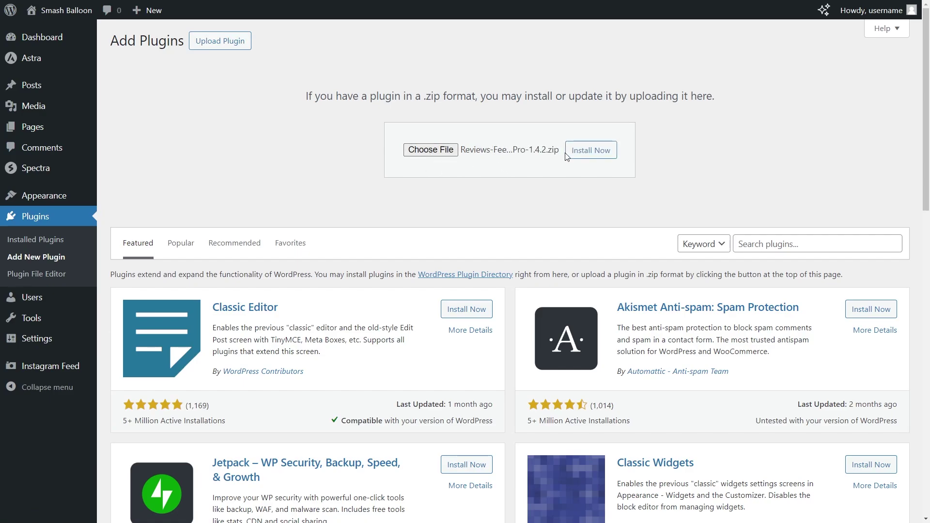
click(583, 155)
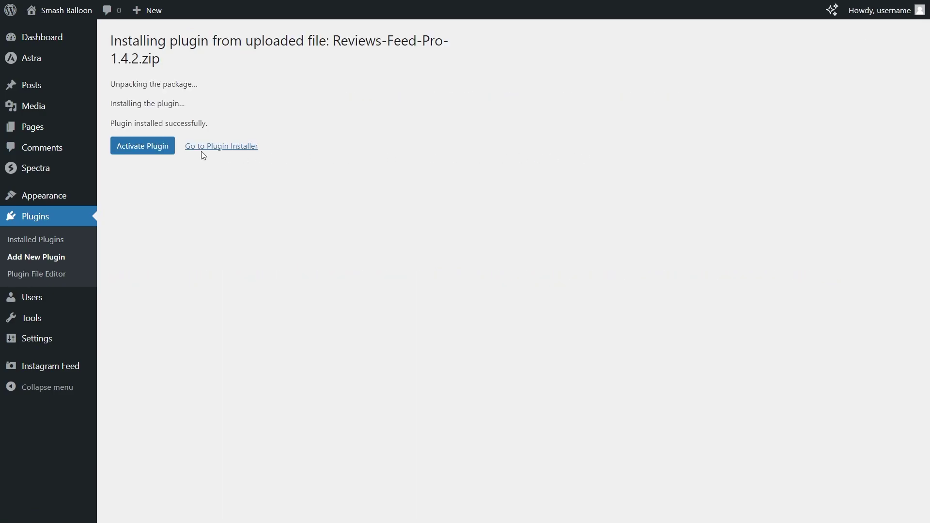
click(154, 150)
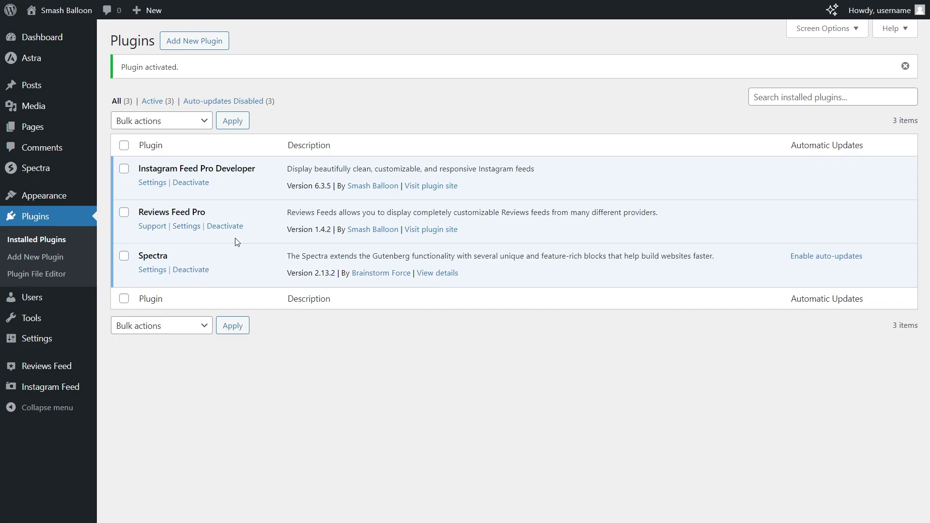
Open the Reviews Feed plugin and activate it with the license key
click(53, 371)
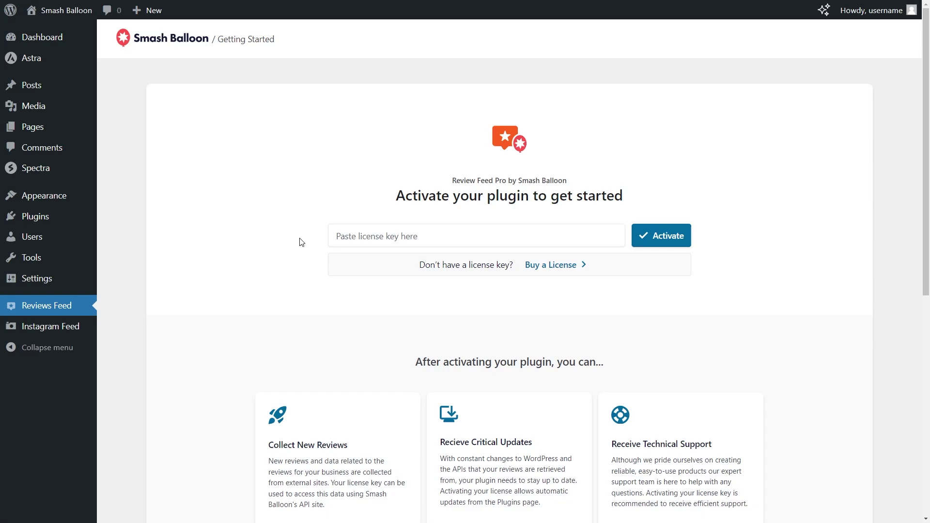
click(436, 236)
key(ctrl+v)
click(667, 237)
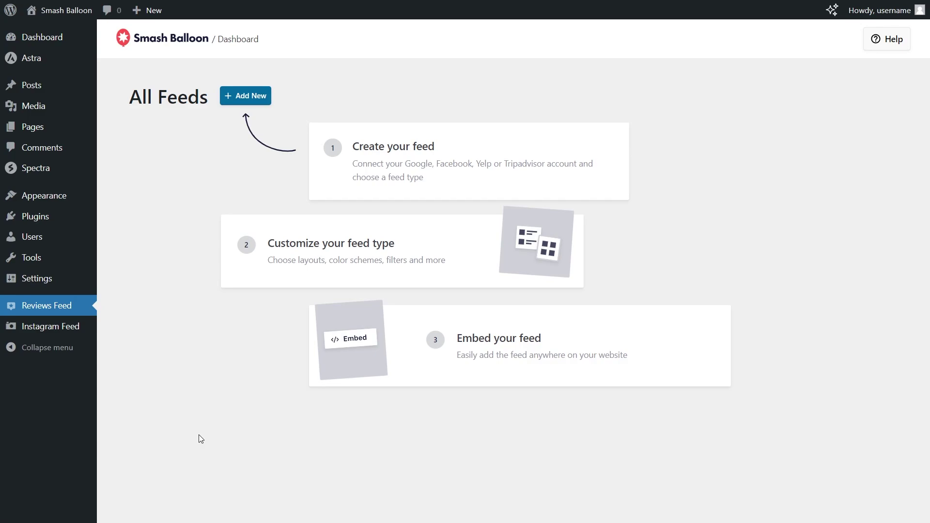
Start a new review feed, choose Google as the source type and enter the Google API key
click(250, 99)
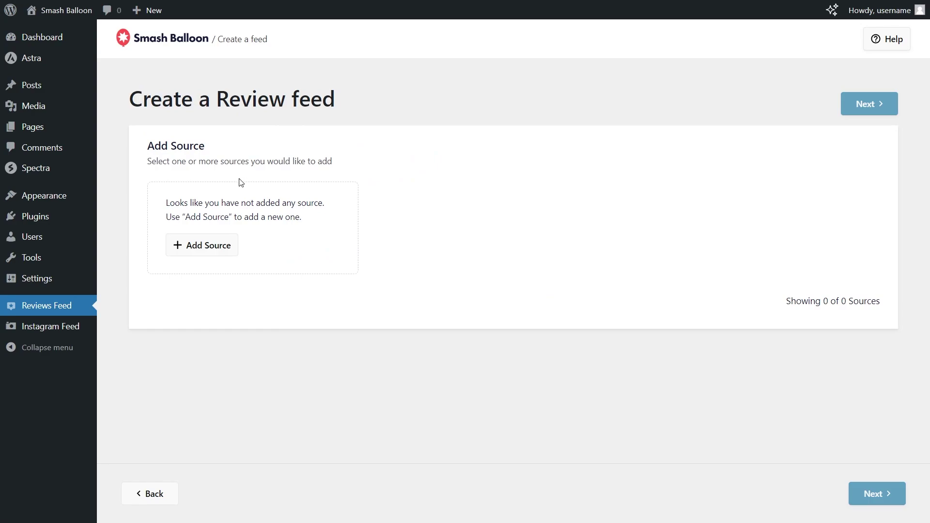
click(212, 247)
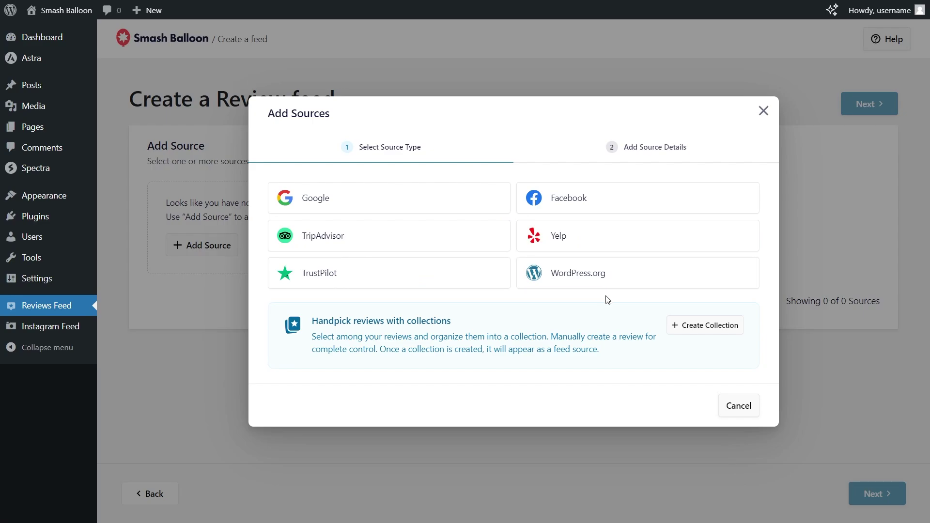
click(331, 205)
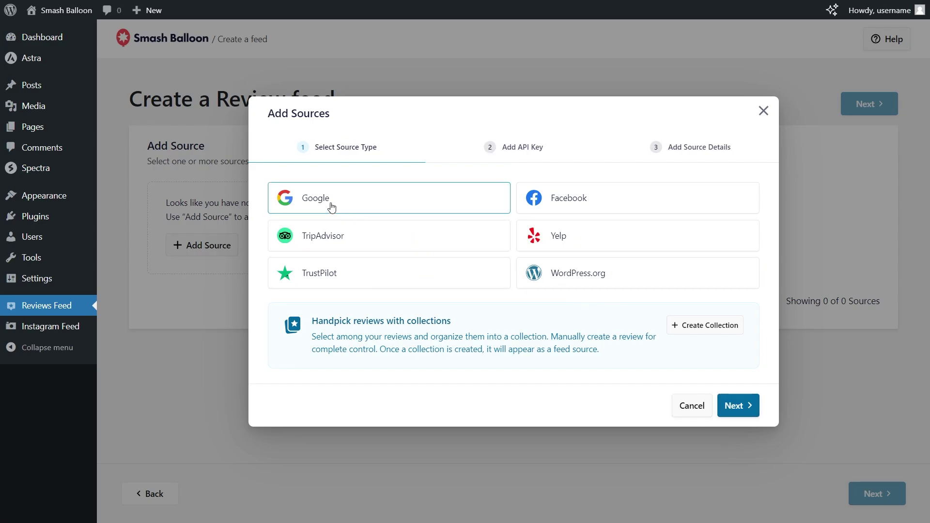
click(734, 405)
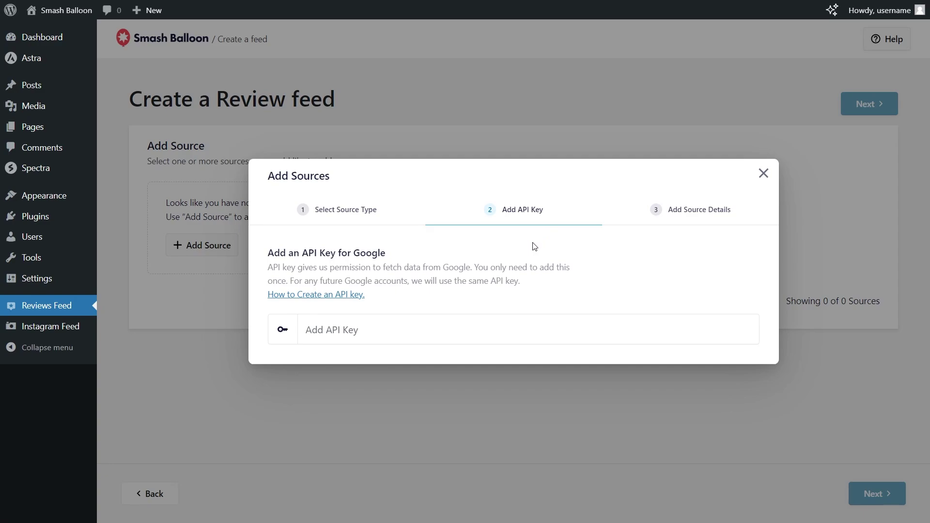
click(409, 320)
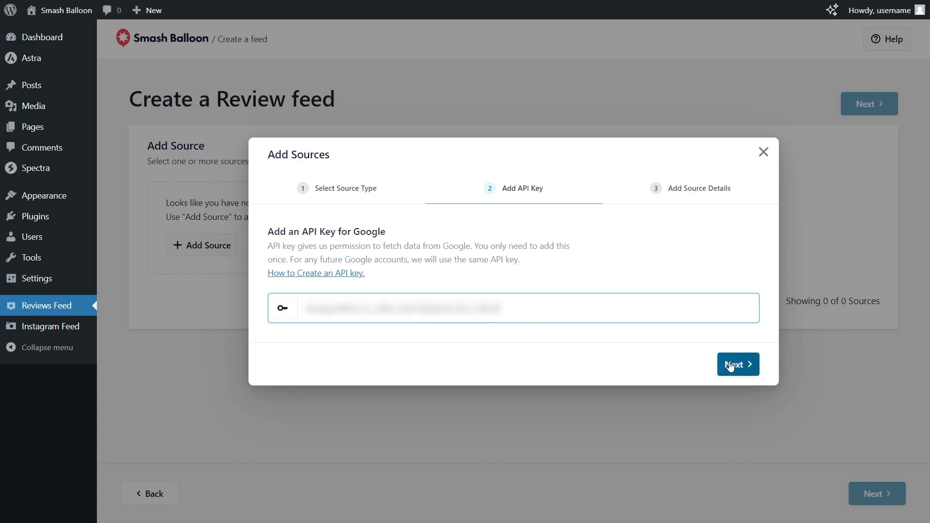
click(732, 365)
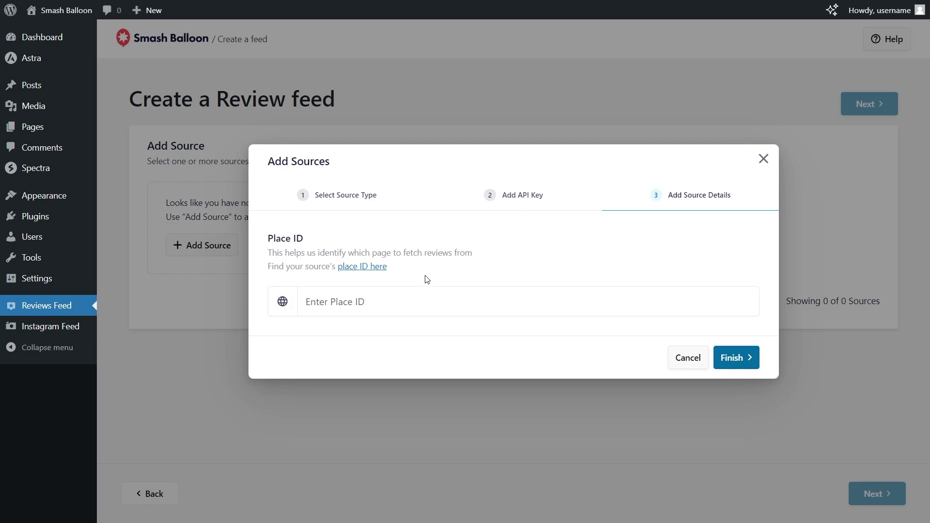
Open the Google place ID finder, search for Angelina Bakery Times Square NYC and copy its place ID
click(373, 267)
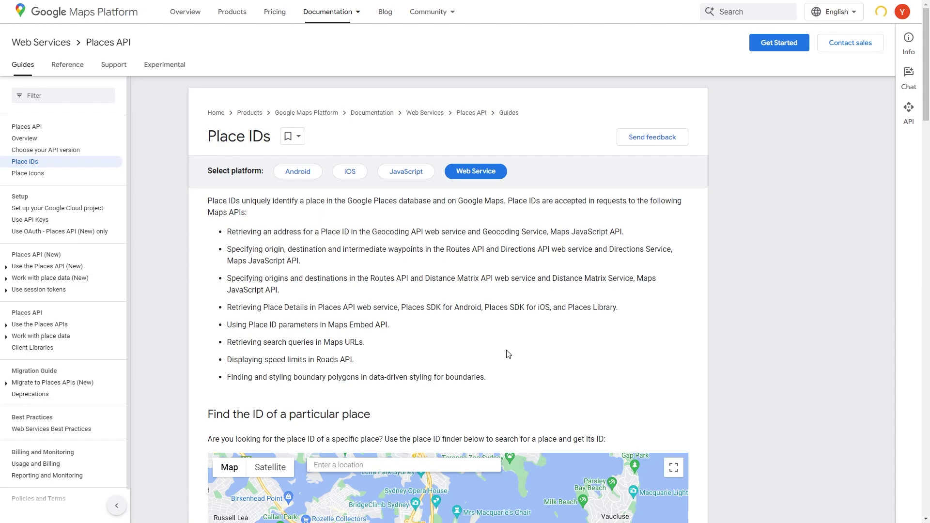
scroll(689, 372, down, 5)
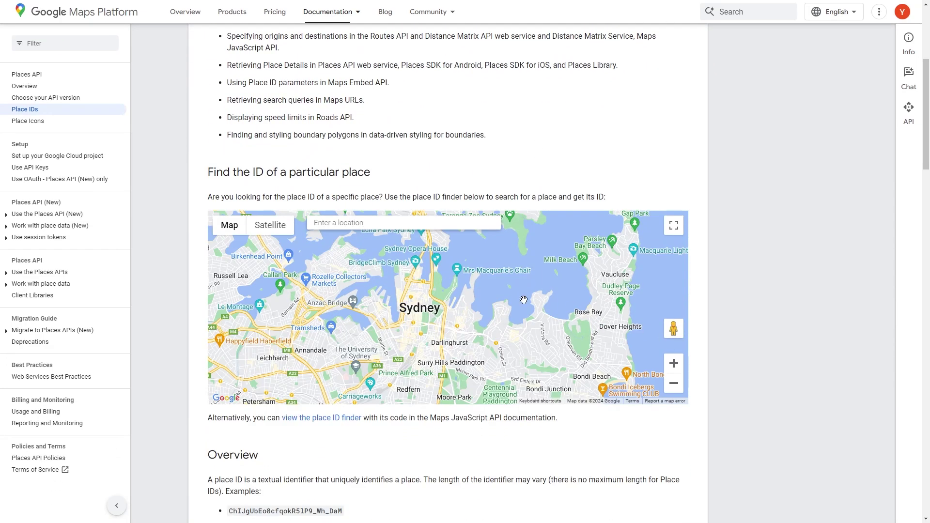
click(360, 225)
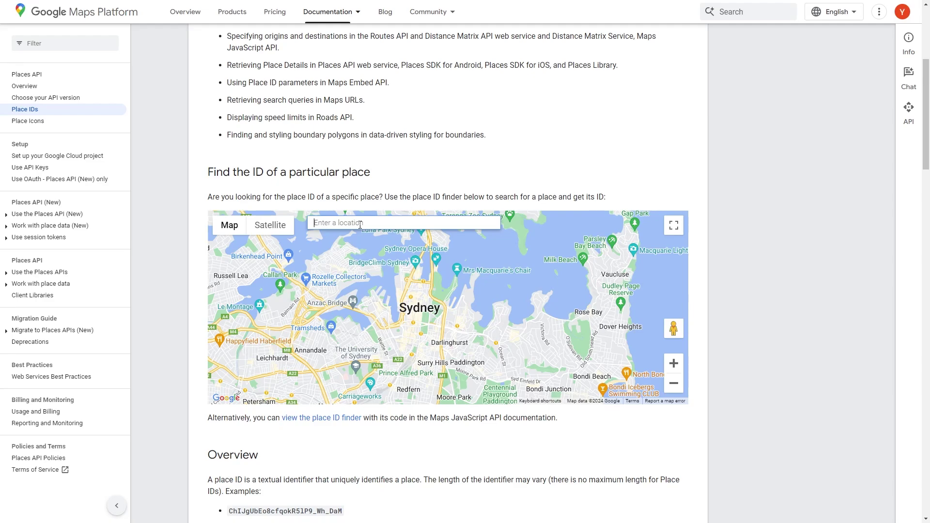
text(Angelina Bakery)
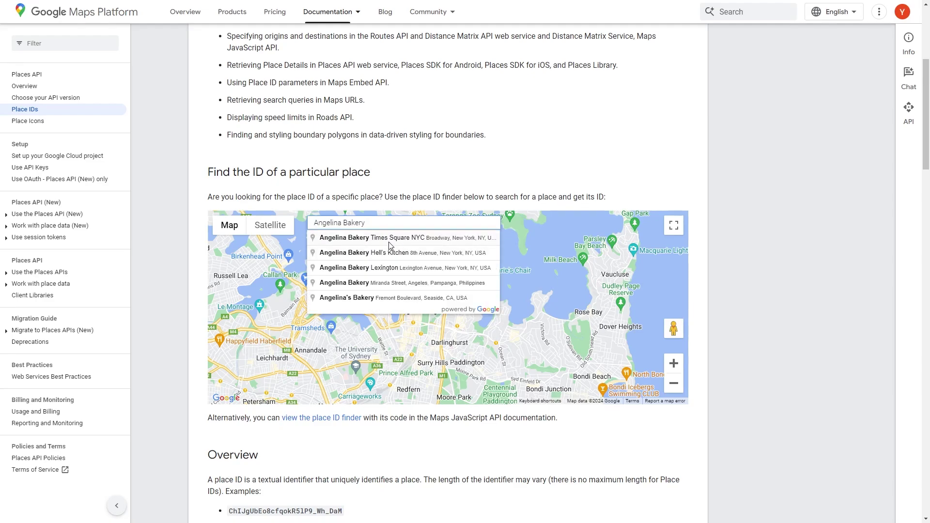
click(429, 241)
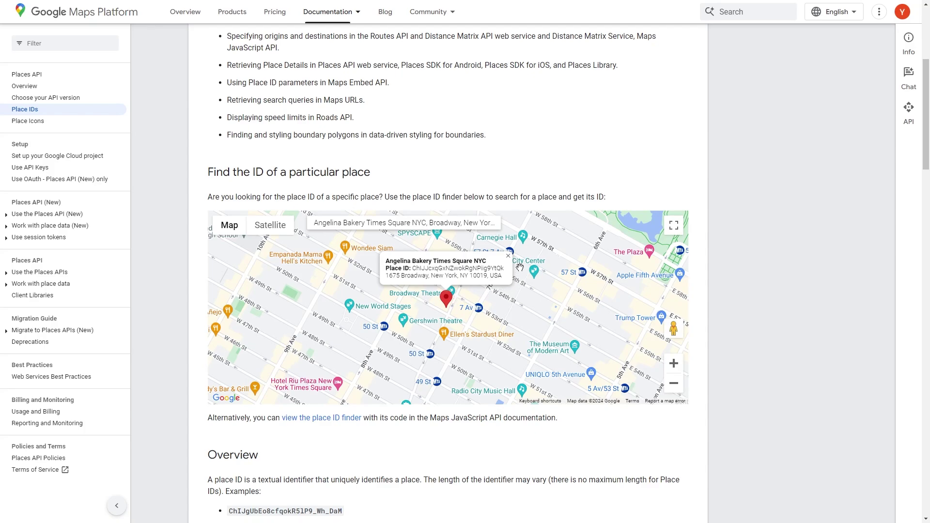
double_click(474, 268)
key(ctrl+c)
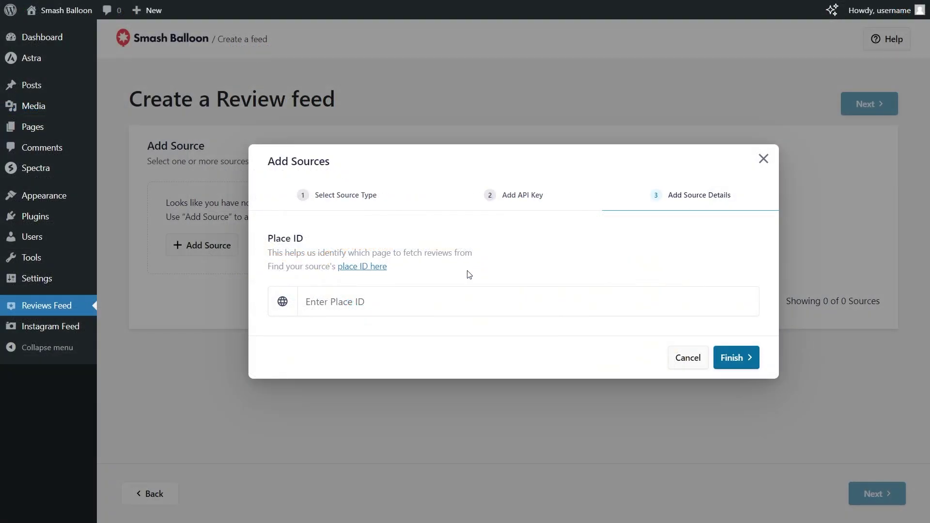
Finish adding the Google source with the copied place ID and continue with Angelina Bakery Times Square NYC selected
click(406, 294)
key(ctrl+v)
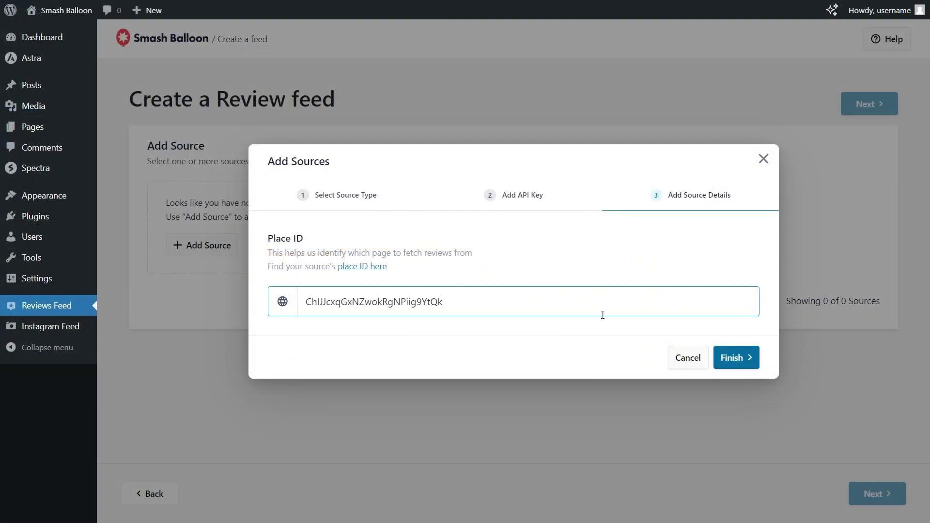
click(751, 359)
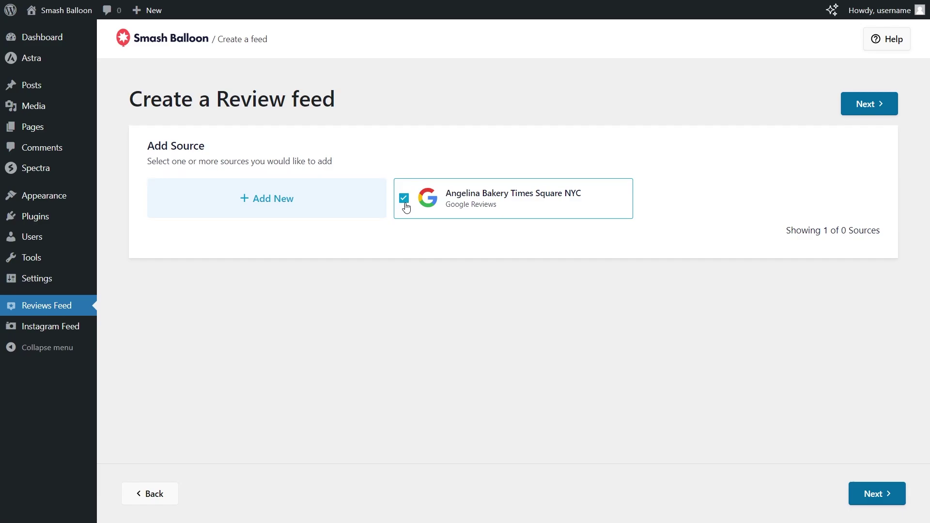
click(868, 104)
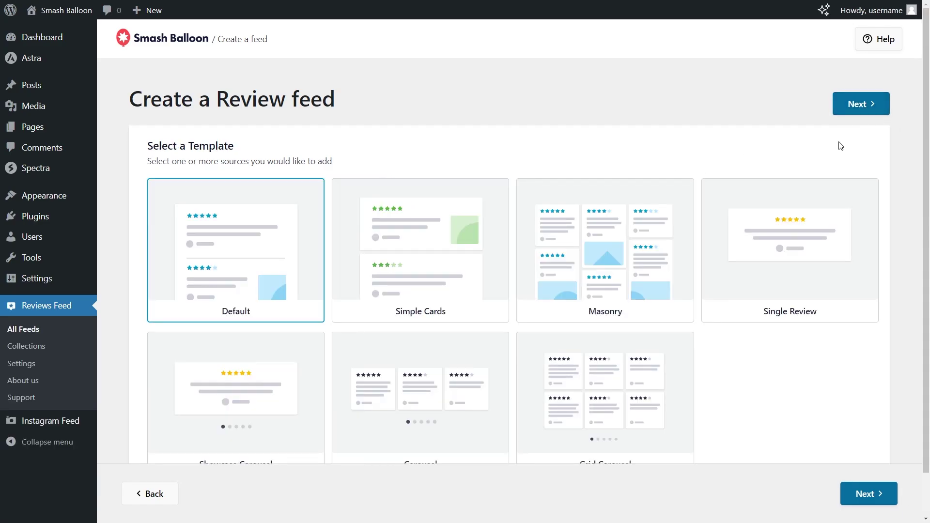
Choose the Carousel template for the review feed and continue to the feed editor
scroll(810, 252, down, 1)
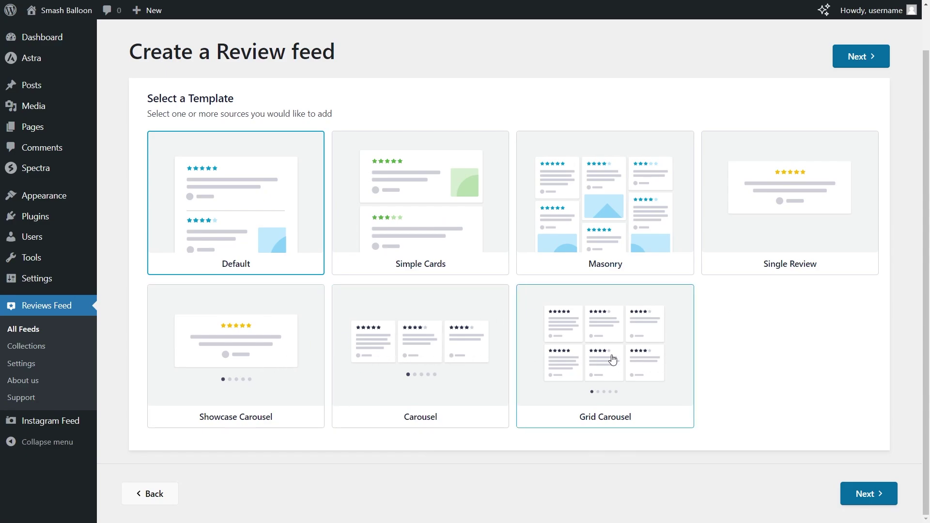
click(436, 357)
click(843, 67)
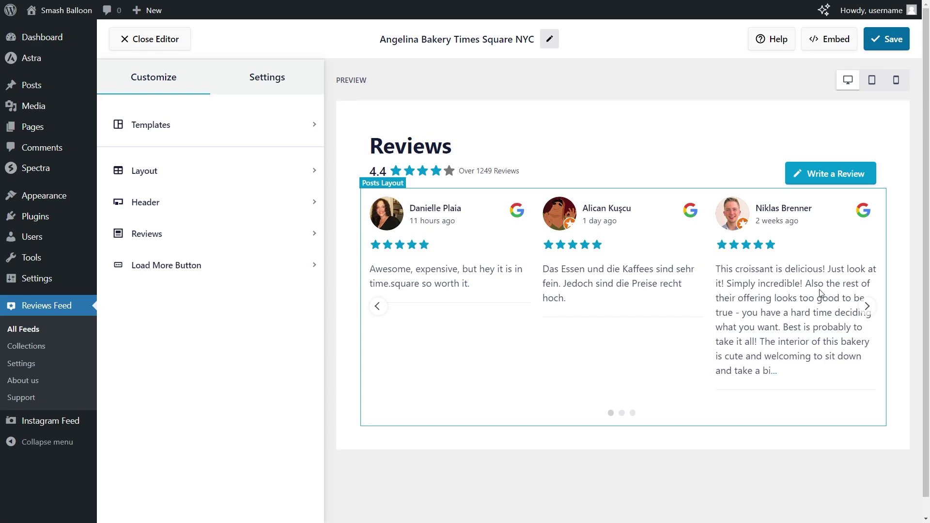
Open the feed's layout settings and page through the reviews in the carousel preview
click(867, 306)
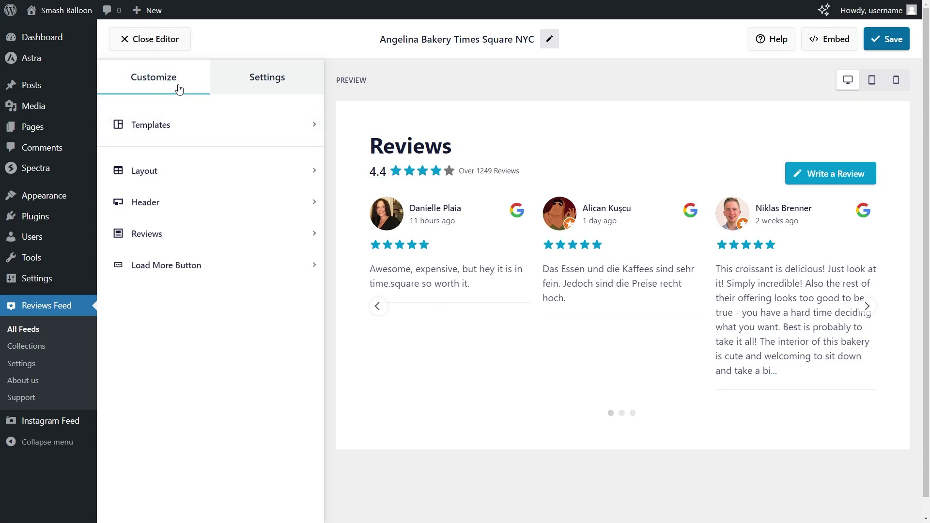
click(183, 171)
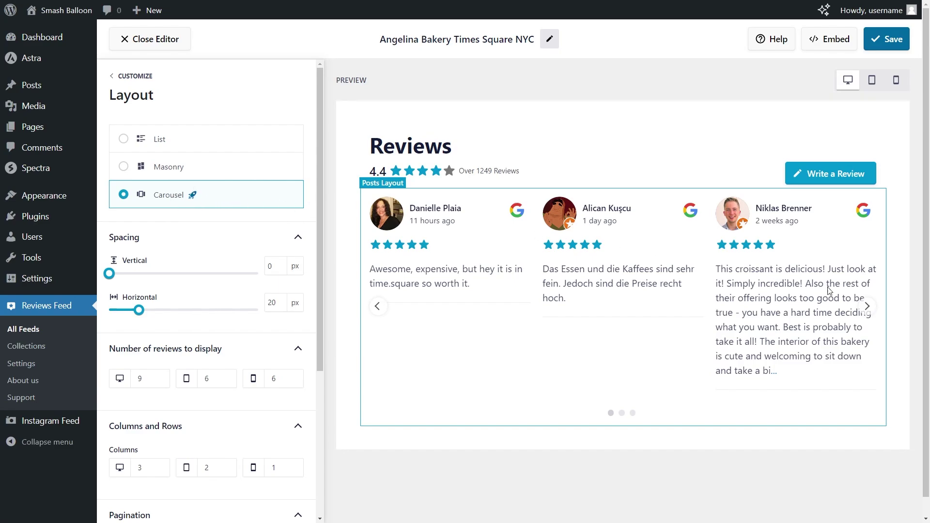
click(867, 306)
click(867, 306)
Try the Masonry and List layouts in the feed preview and switch back to Carousel
click(228, 173)
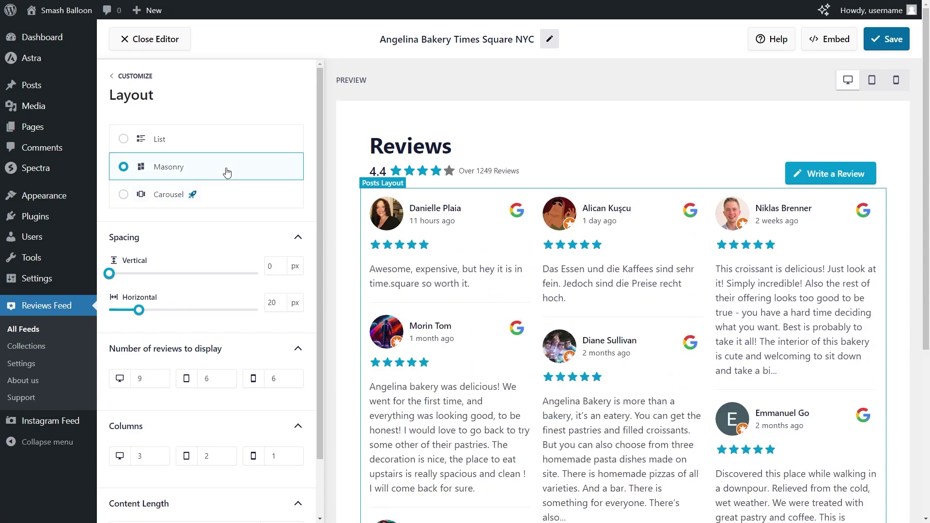
scroll(347, 251, down, 3)
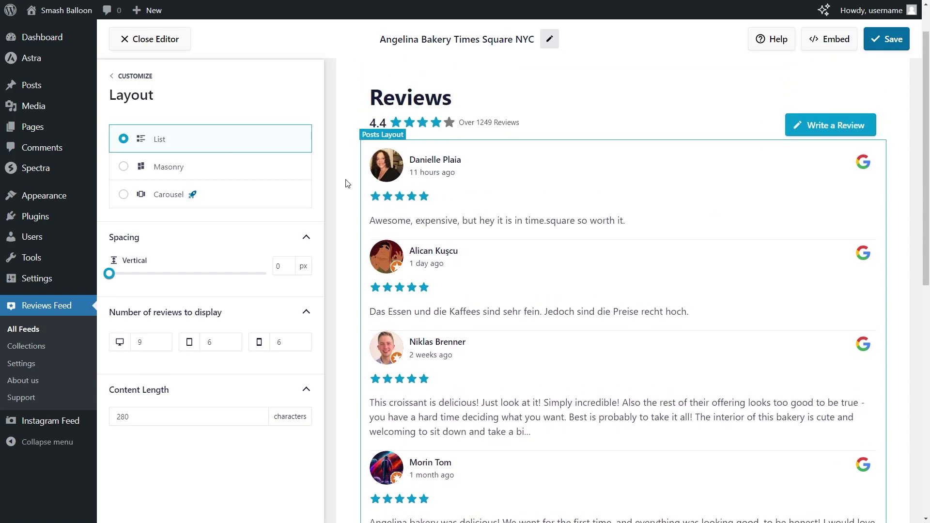
scroll(348, 183, down, 7)
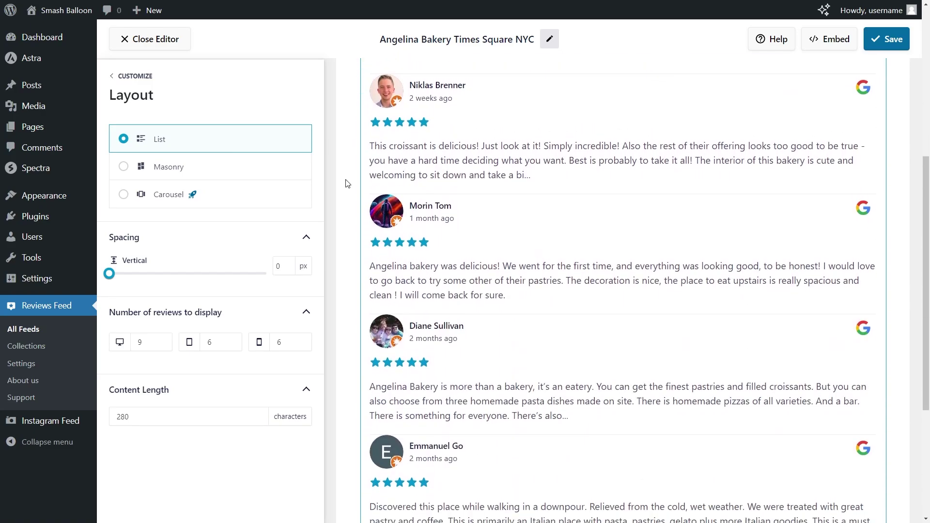
click(271, 200)
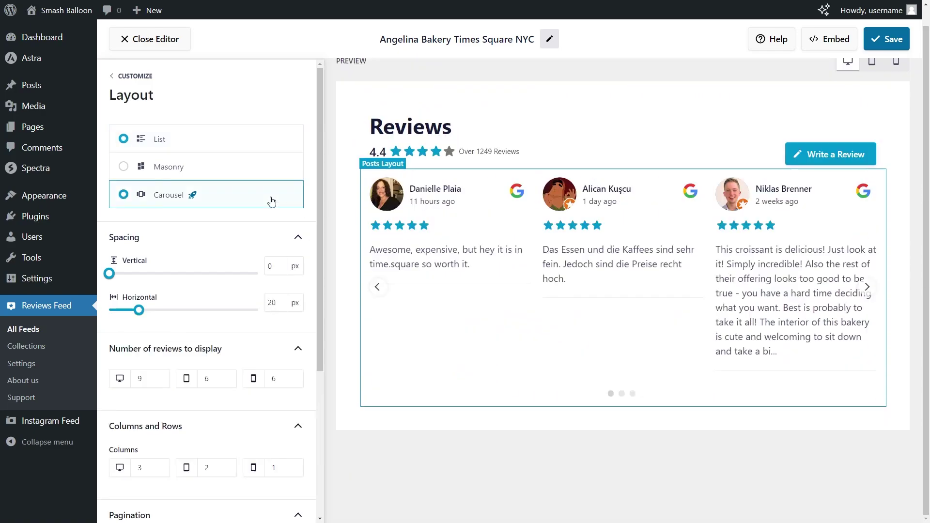
Try displaying 5 reviews on desktop, page through the preview and undo the change
scroll(270, 222, down, 3)
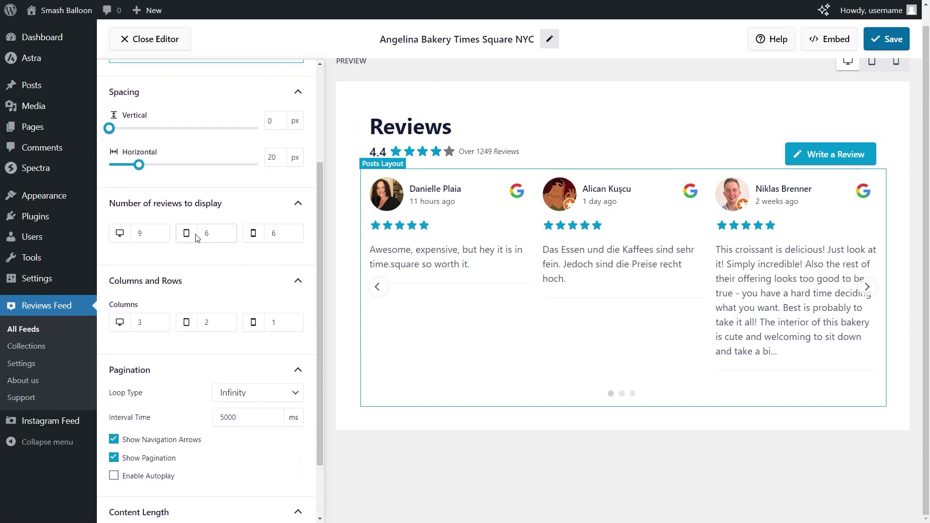
double_click(142, 233)
text(5)
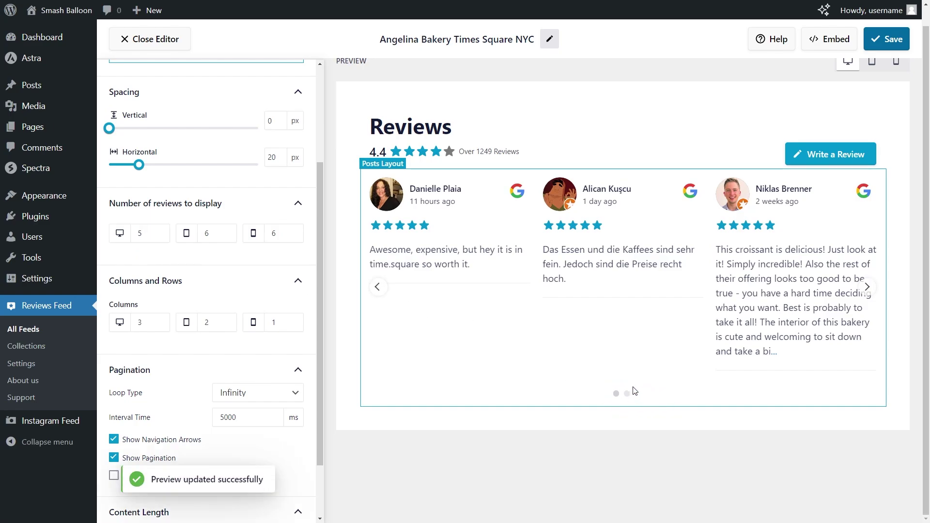
click(868, 287)
click(868, 287)
click(868, 287)
key(ctrl+z)
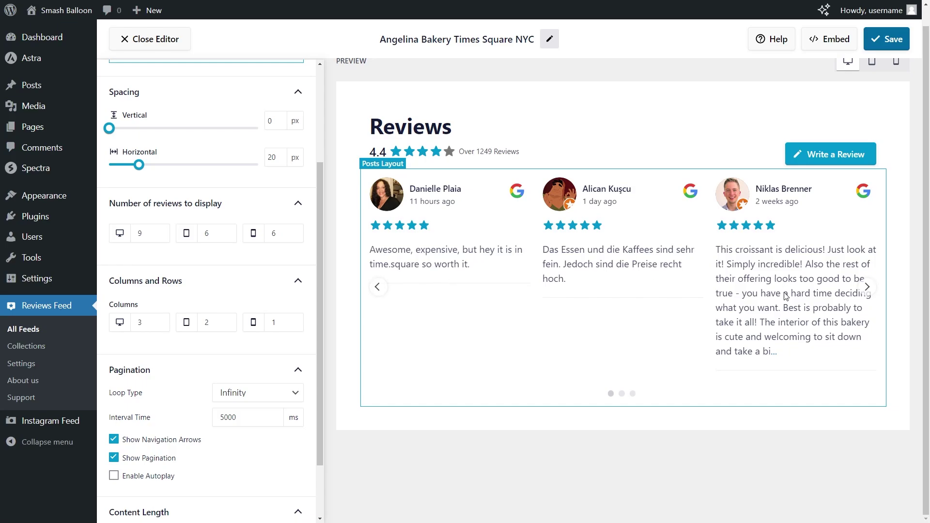
Try 2 desktop columns for the carousel and set it back to 3
click(158, 324)
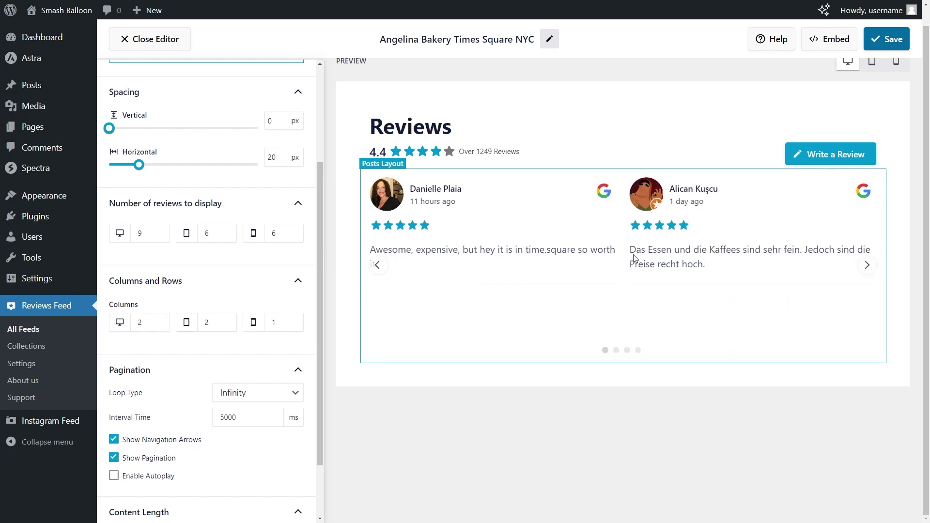
scroll(143, 322, up, 1)
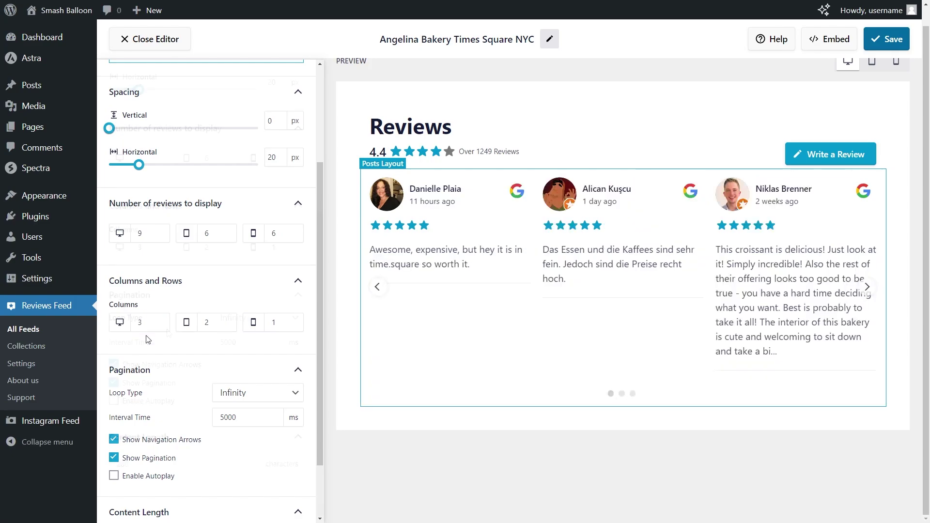
Try hiding the carousel's navigation arrows and pagination in the preview and show both again
scroll(169, 333, down, 2)
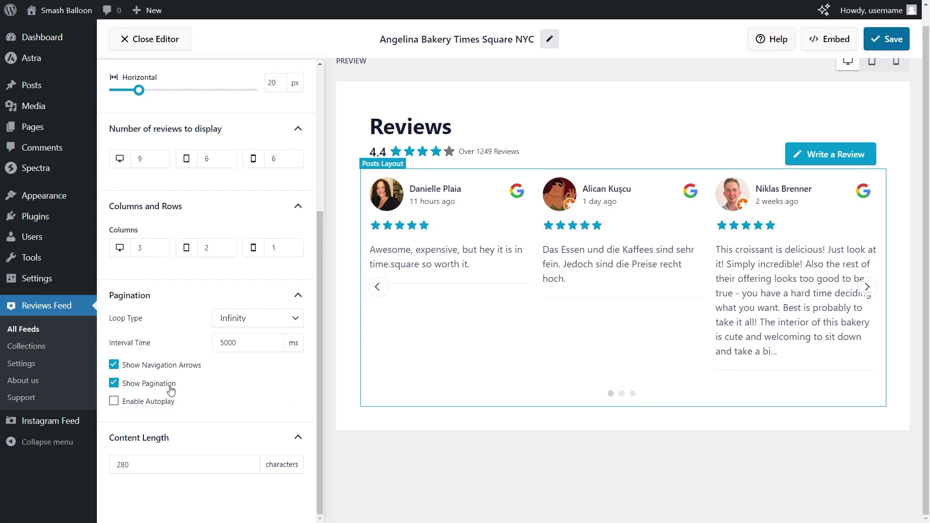
click(115, 365)
click(115, 383)
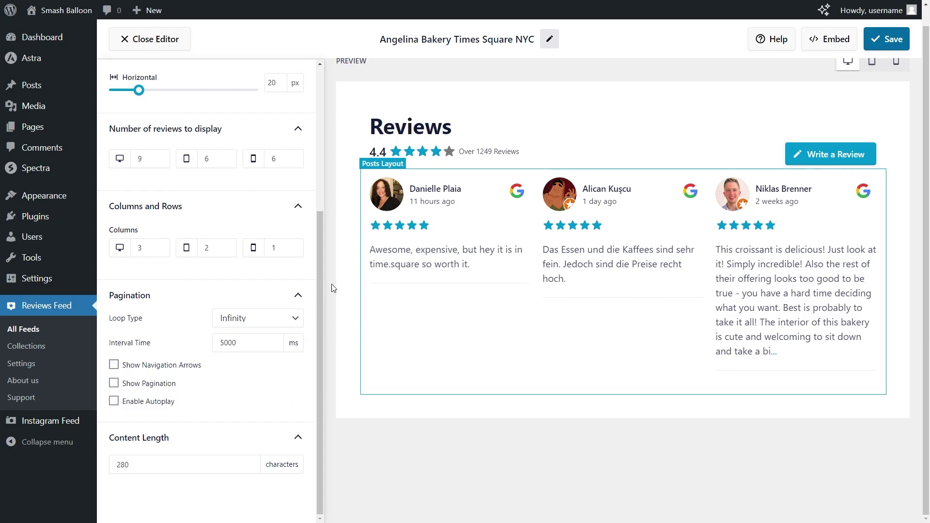
click(115, 365)
click(115, 384)
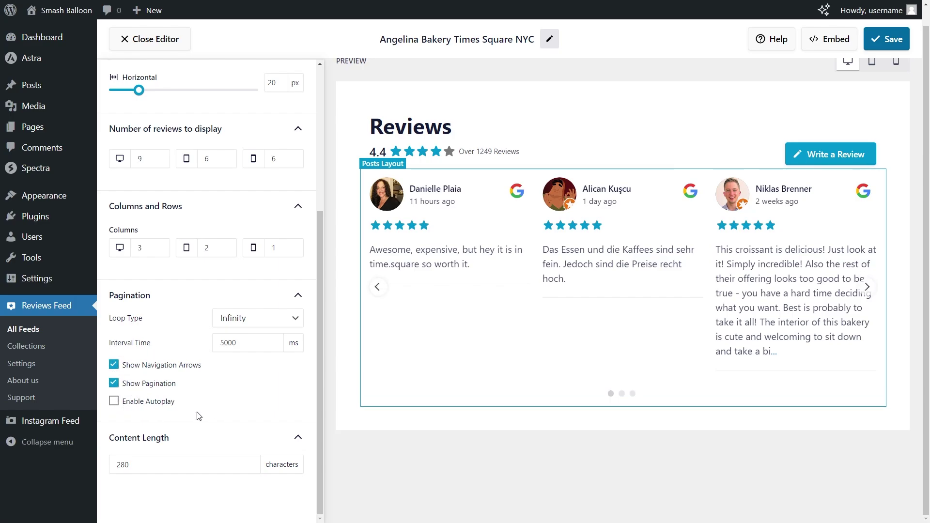
Try autoplay for the carousel, disable it again and save the feed's layout changes
click(137, 405)
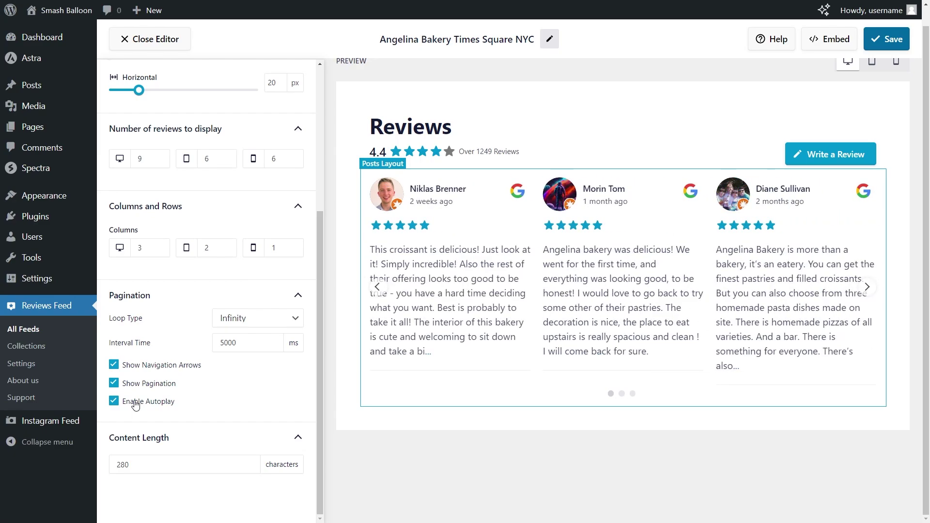
click(136, 405)
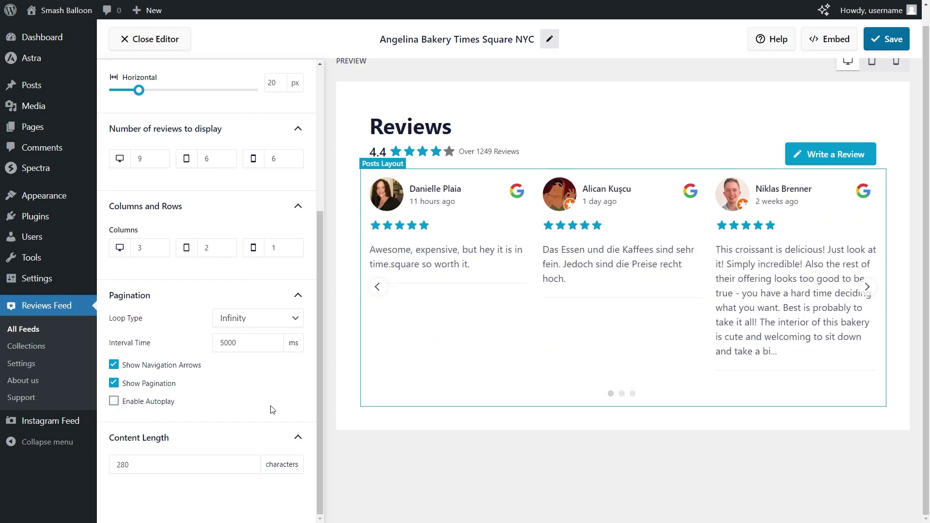
click(888, 39)
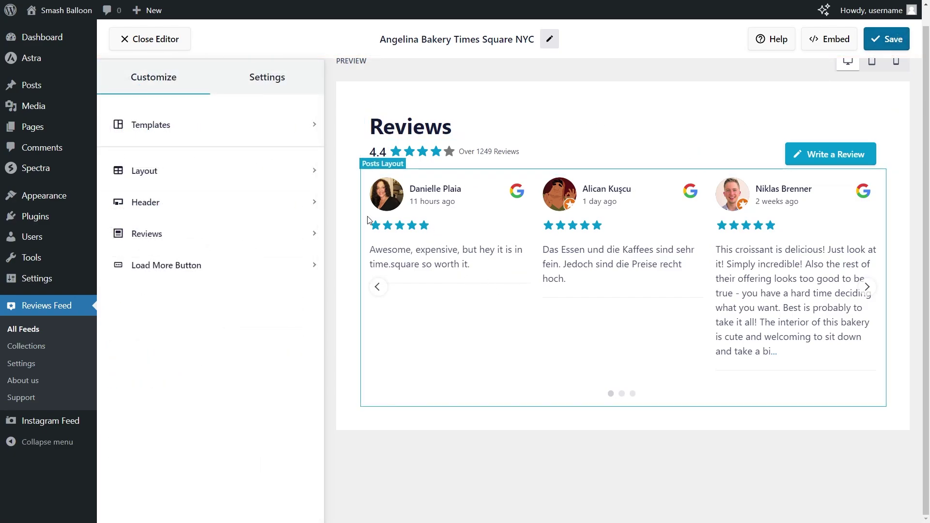
Open the options for editing the individual elements of the reviews
click(180, 234)
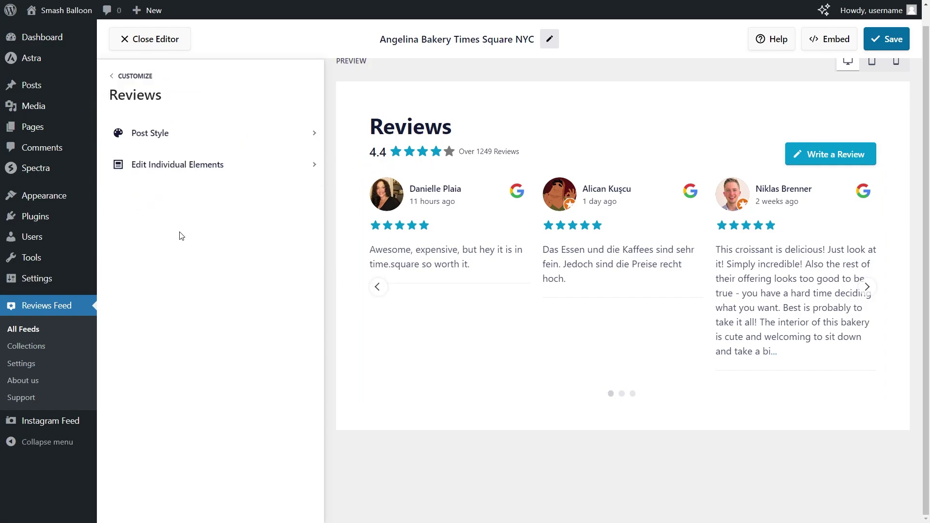
click(193, 172)
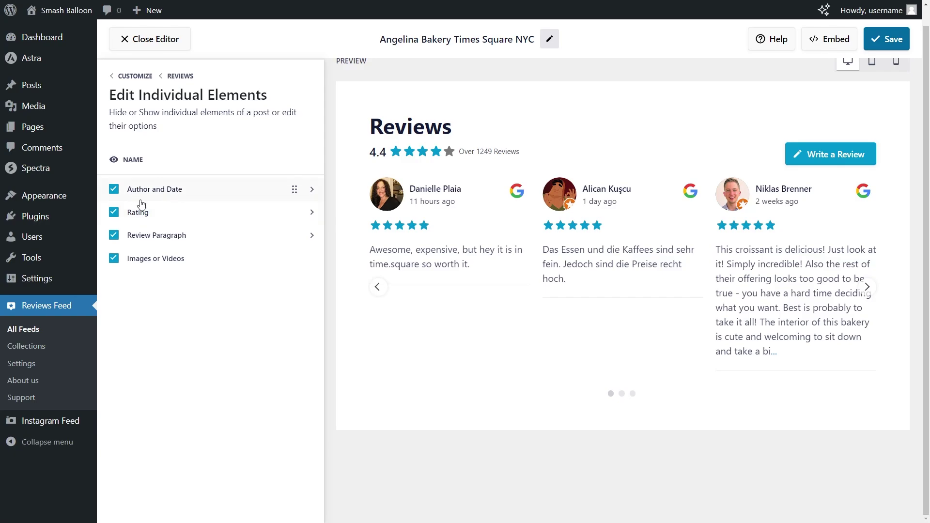
Try hiding and re-showing review elements such as Author and Date, Rating and Images or Videos in the preview
click(114, 190)
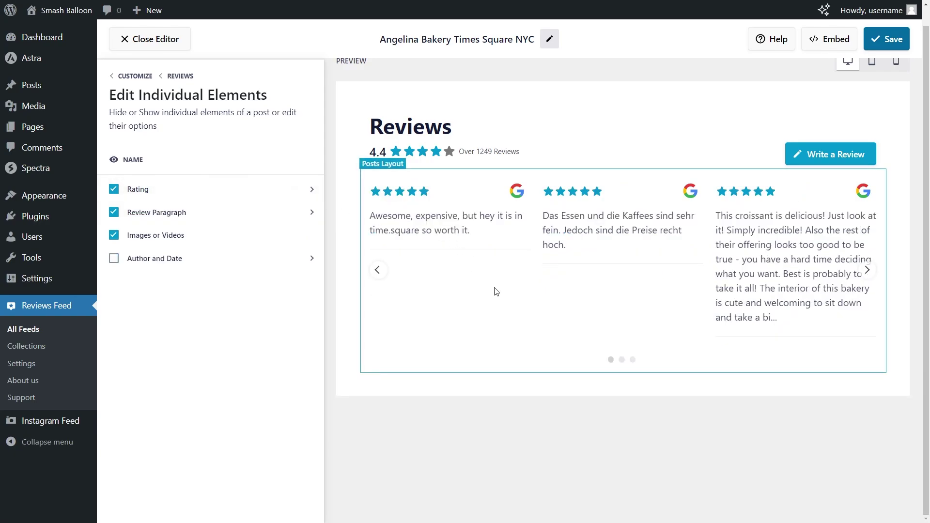
click(115, 259)
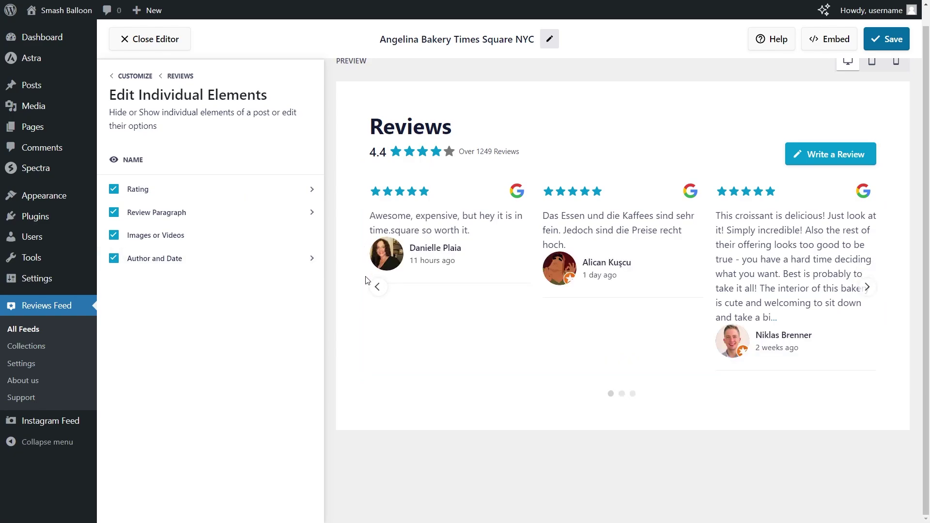
click(114, 190)
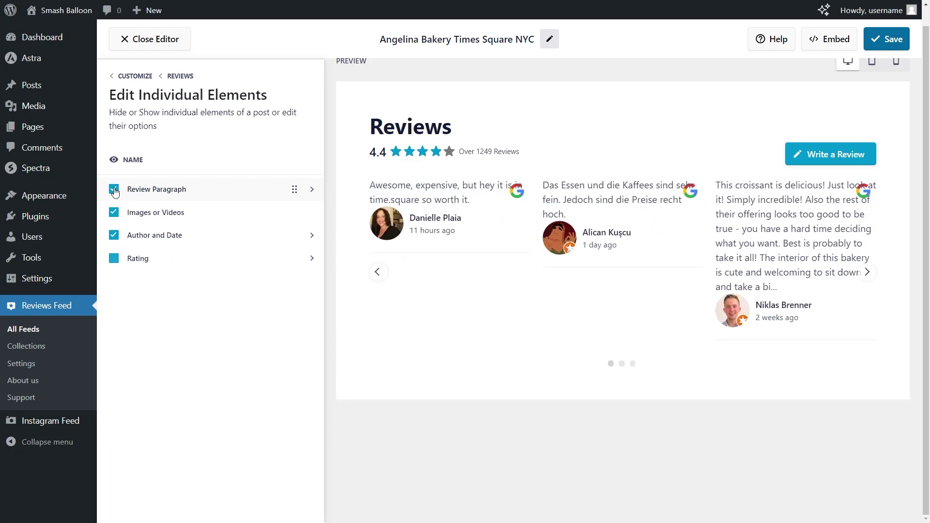
click(114, 191)
click(115, 190)
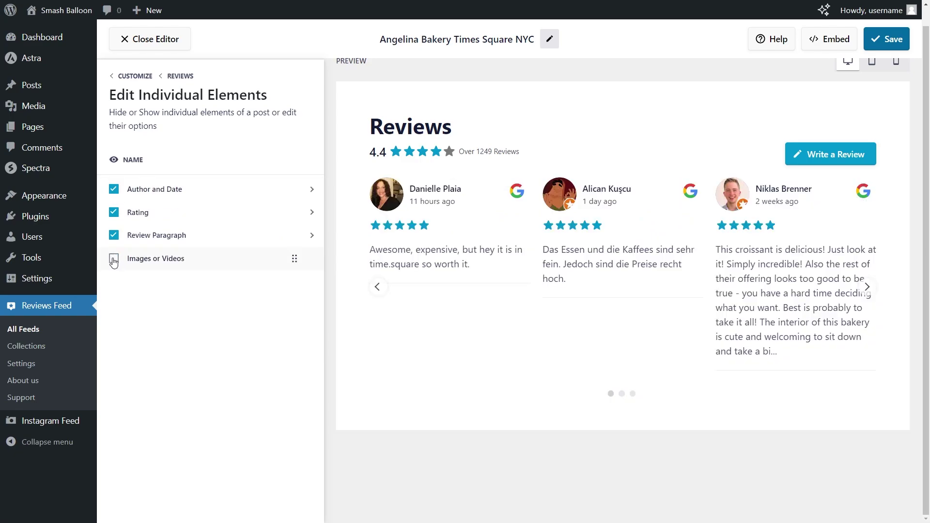
click(114, 190)
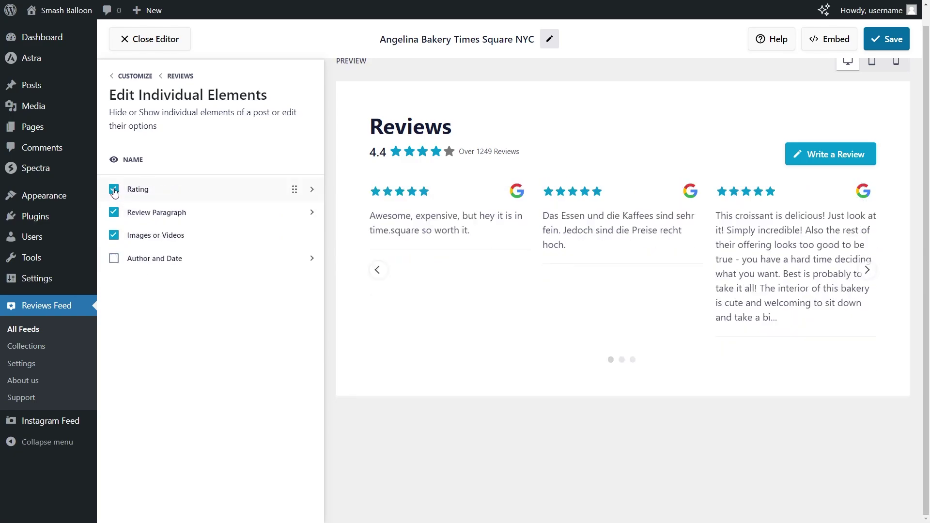
click(114, 260)
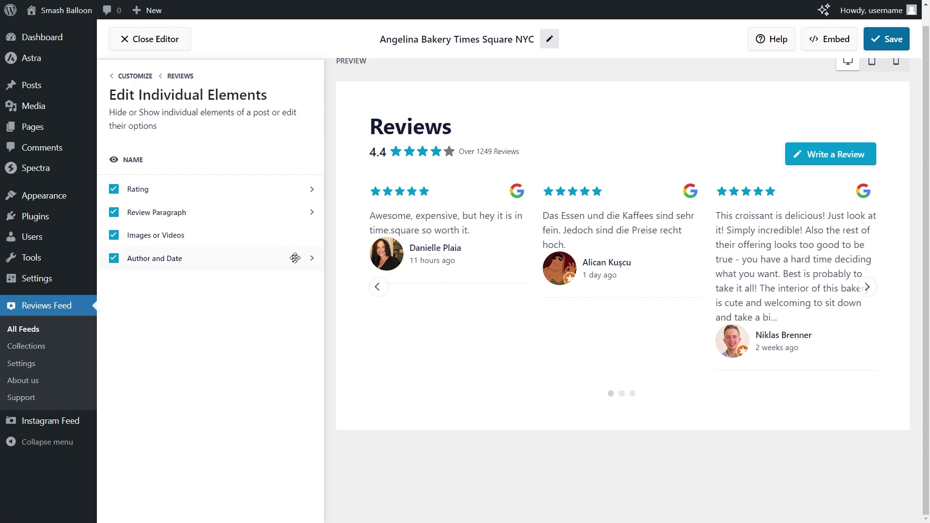
Reorder the review elements so Author and Date comes first and Rating comes last, and save the feed
drag(295, 258, 294, 189)
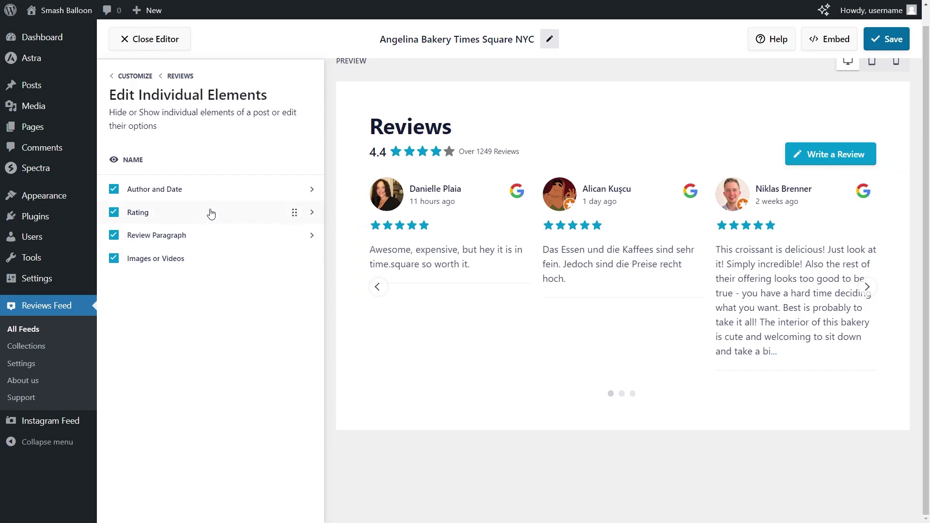
drag(294, 212, 301, 270)
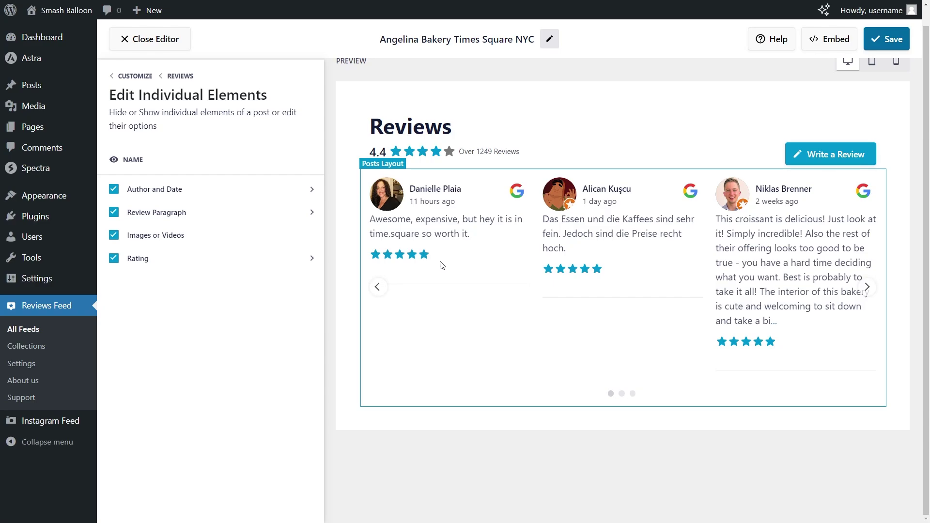
click(886, 41)
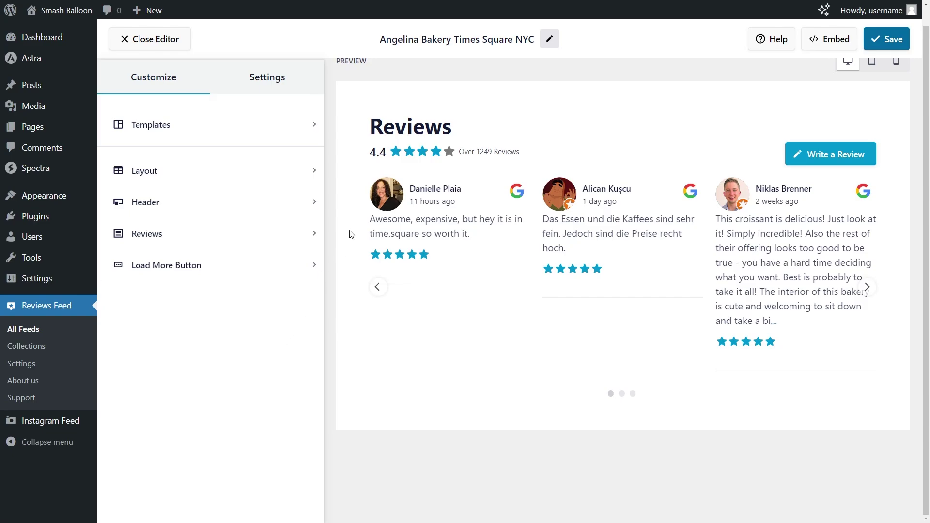
Open the feed's moderation settings, enable moderation and try the Allow List with the first two reviews selected
click(258, 87)
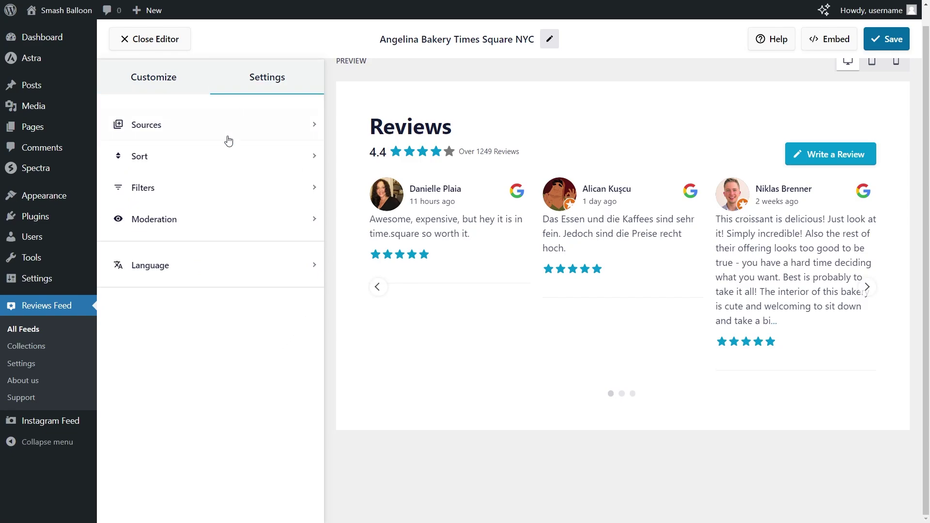
click(185, 220)
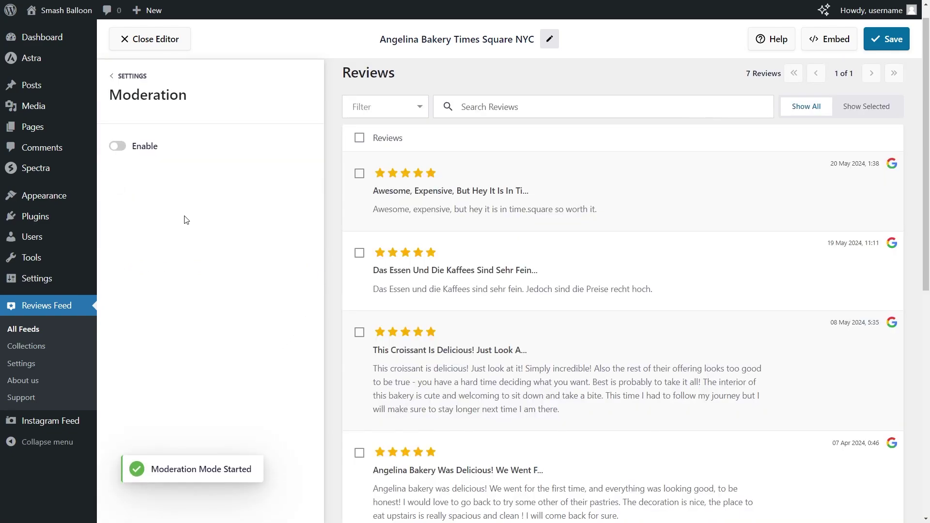
click(120, 147)
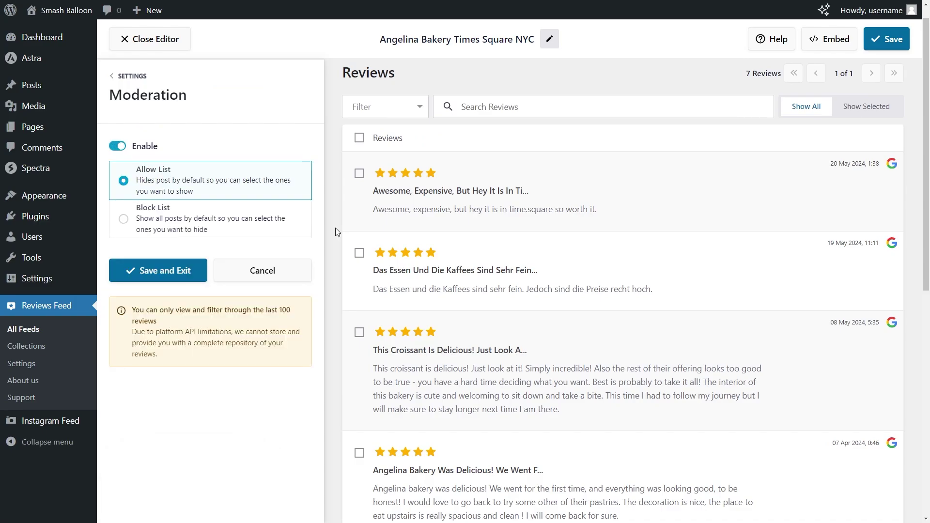
click(232, 230)
click(208, 192)
click(361, 175)
click(359, 253)
Try the Block List with the first two reviews selected, disable moderation and return to the feed settings
click(293, 220)
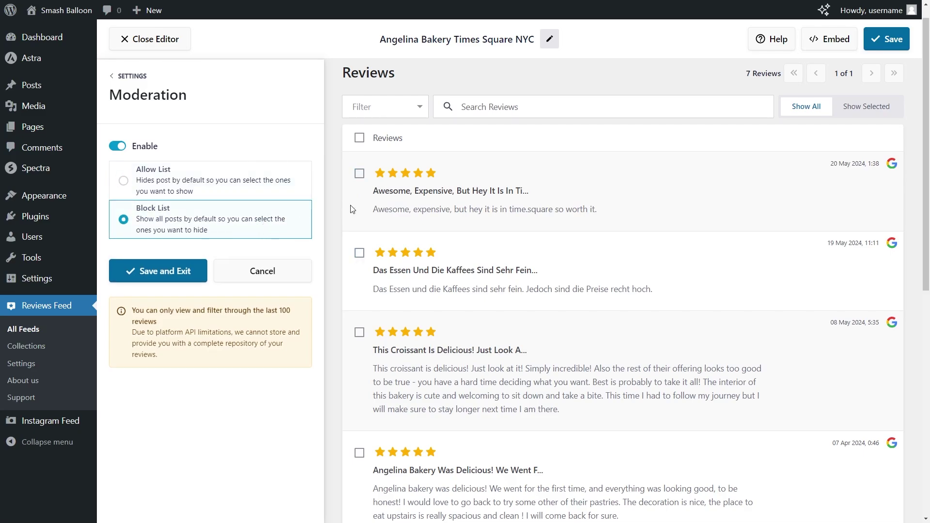
click(359, 173)
click(359, 253)
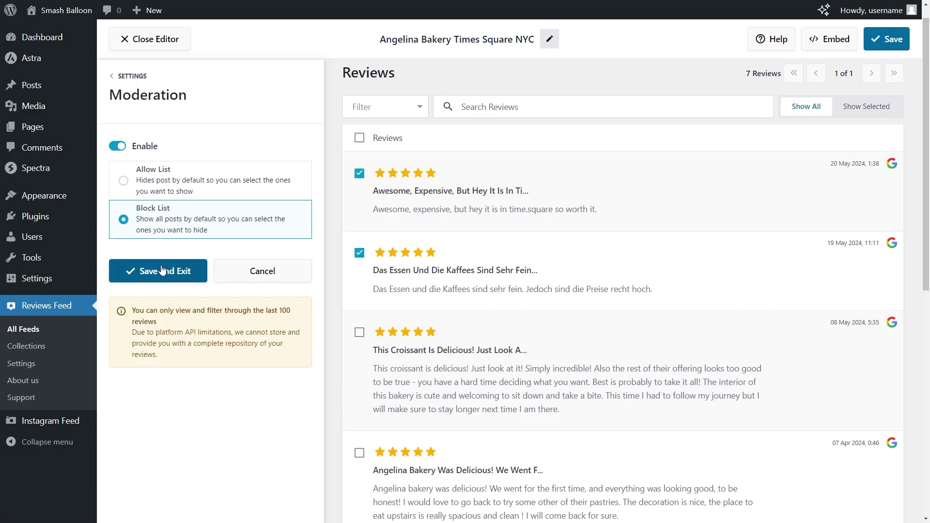
click(117, 146)
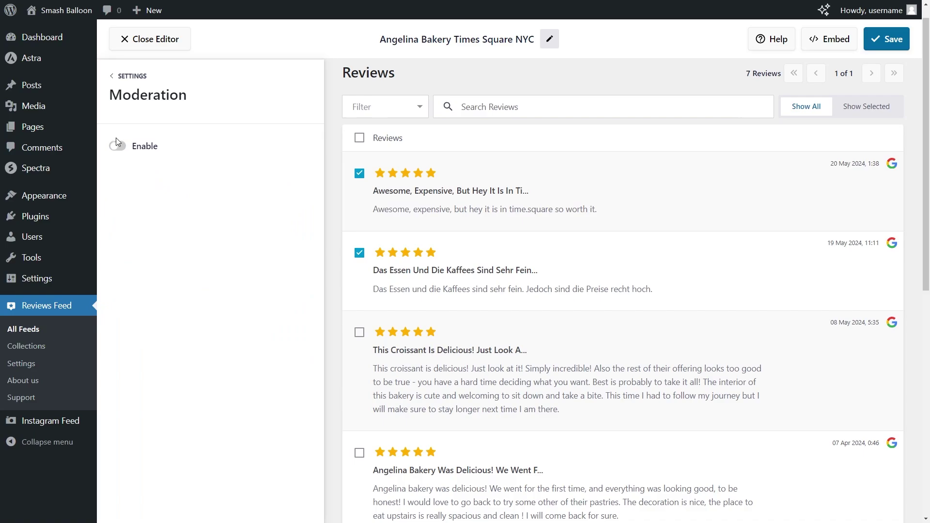
click(129, 81)
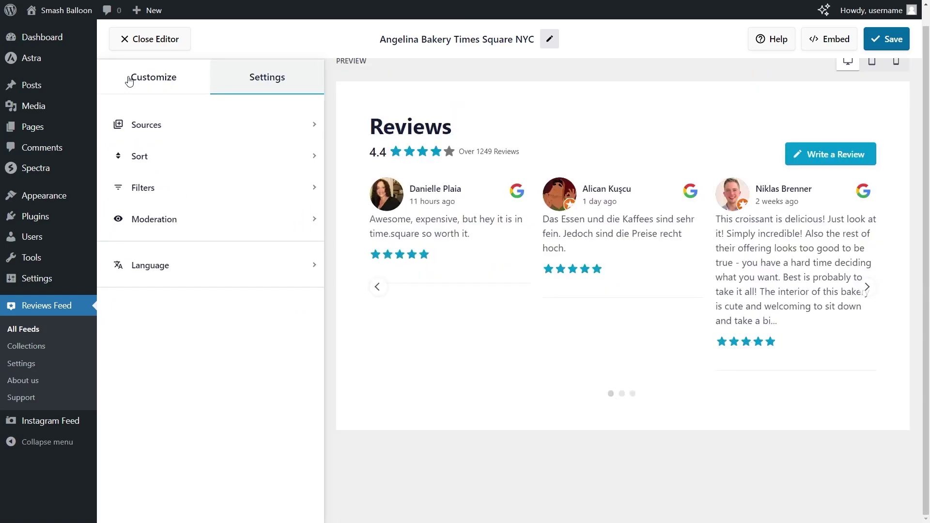
Filter the feed to 5-star reviews with a minimum of 28 characters and save it
click(158, 197)
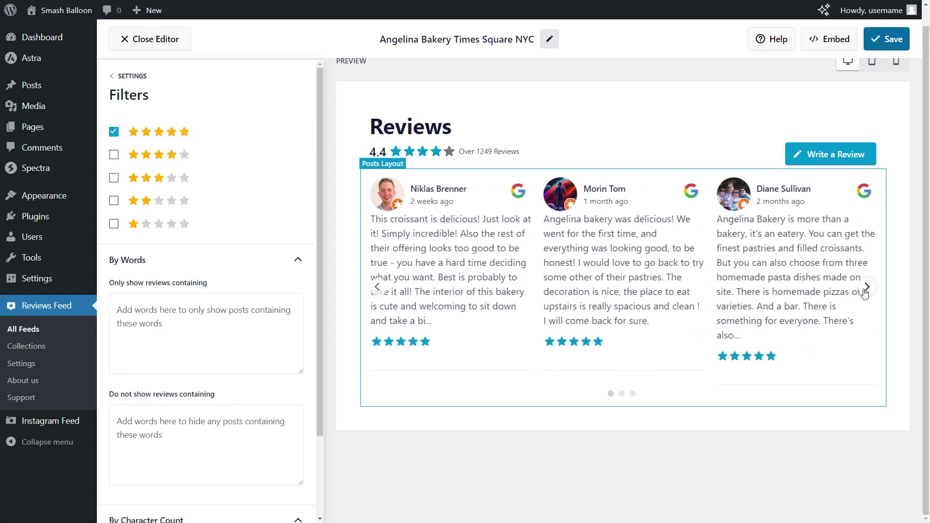
scroll(207, 252, down, 2)
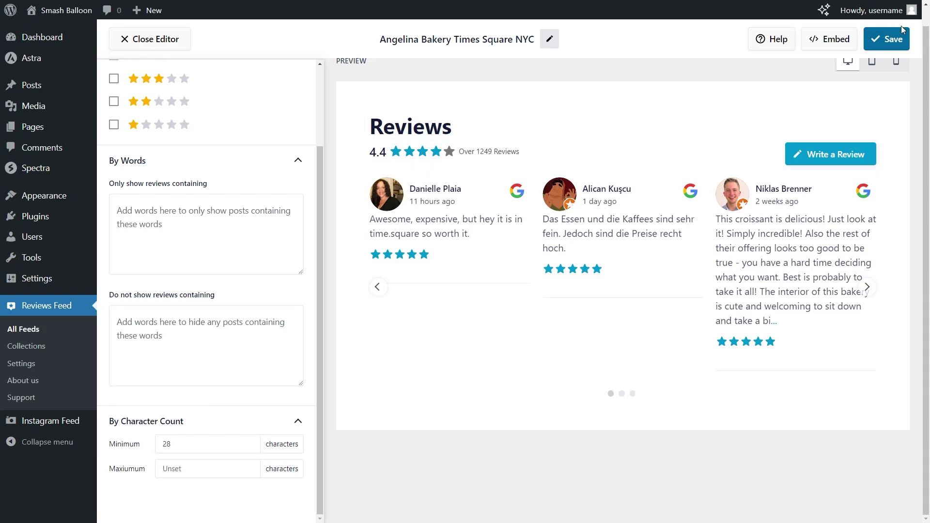
click(893, 43)
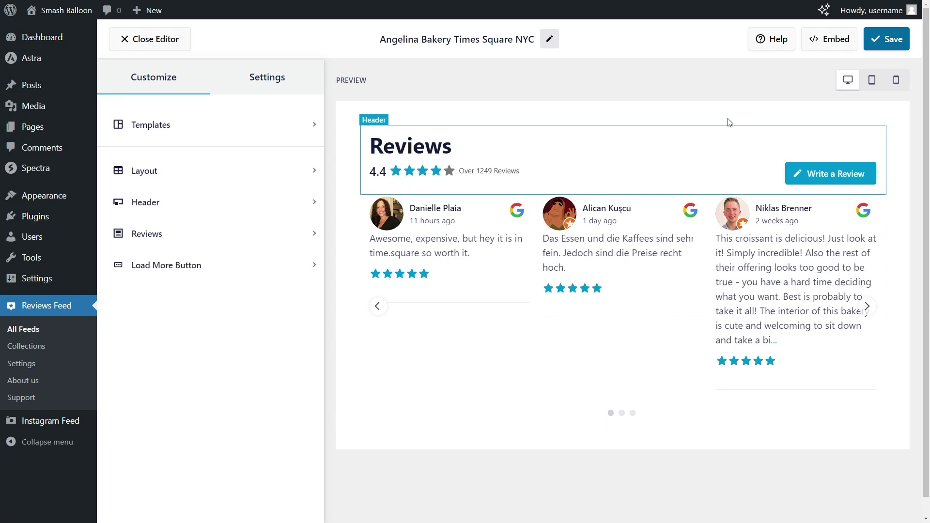
Copy the feed's embed shortcode and add the feed to the first Home page in the list
click(831, 42)
click(639, 243)
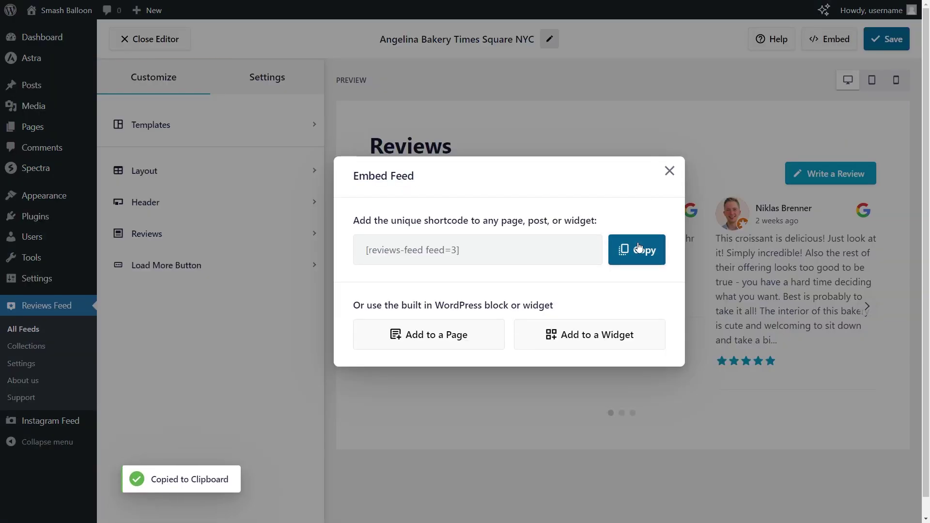
click(434, 335)
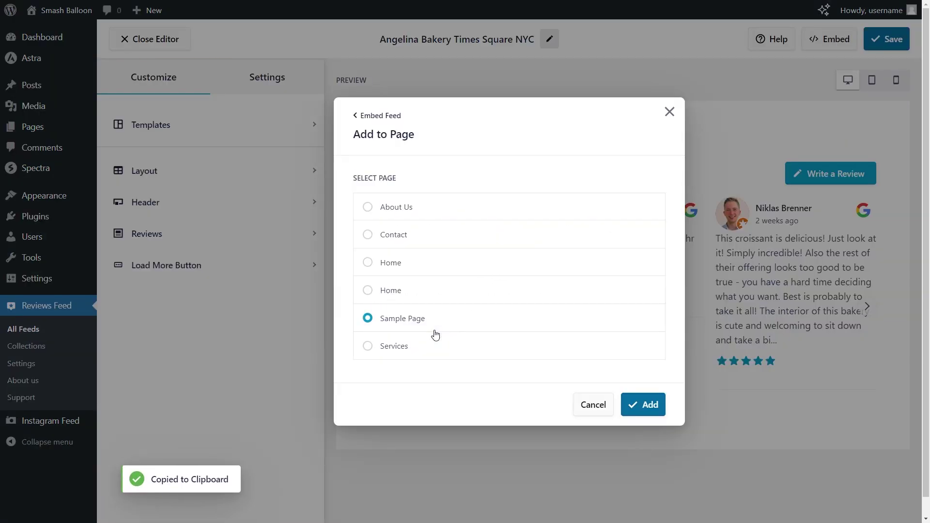
click(434, 267)
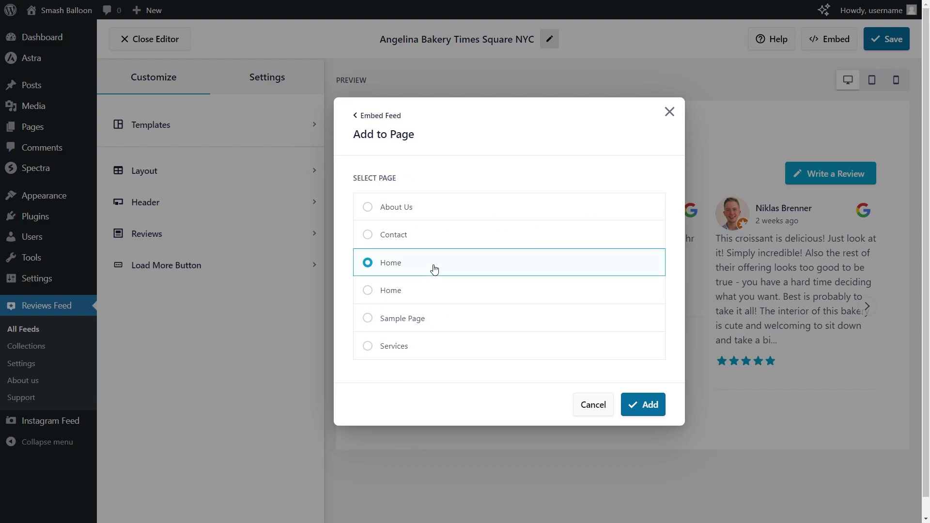
click(647, 405)
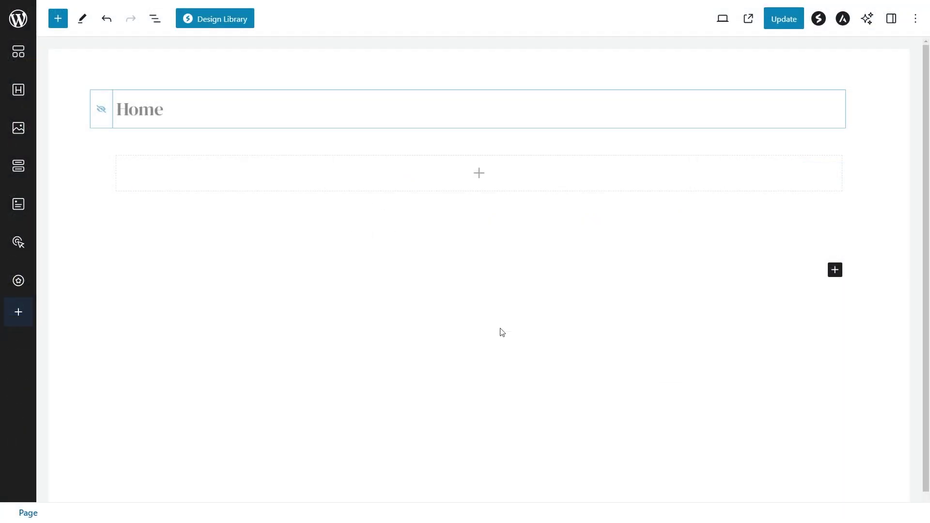
Insert a Shortcode block containing [reviews-feed feed=3] in the Home page and update the page
click(480, 177)
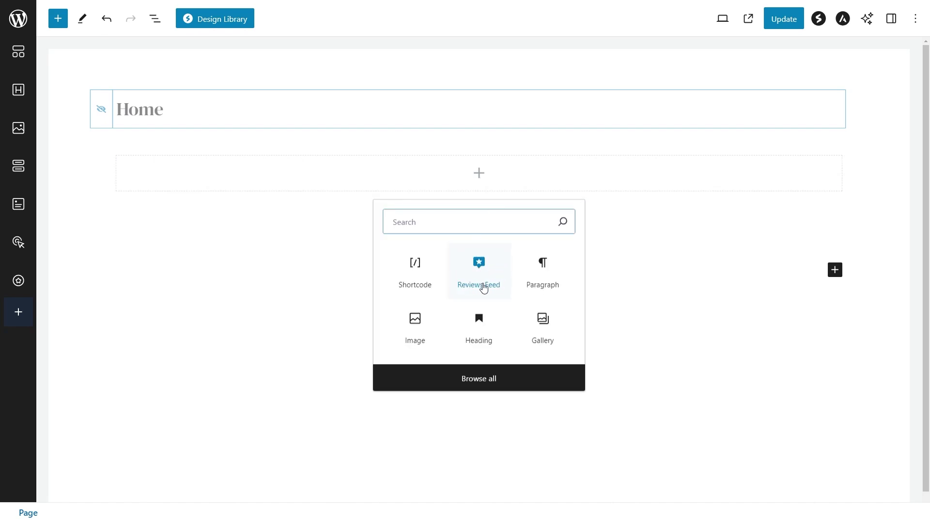
click(412, 275)
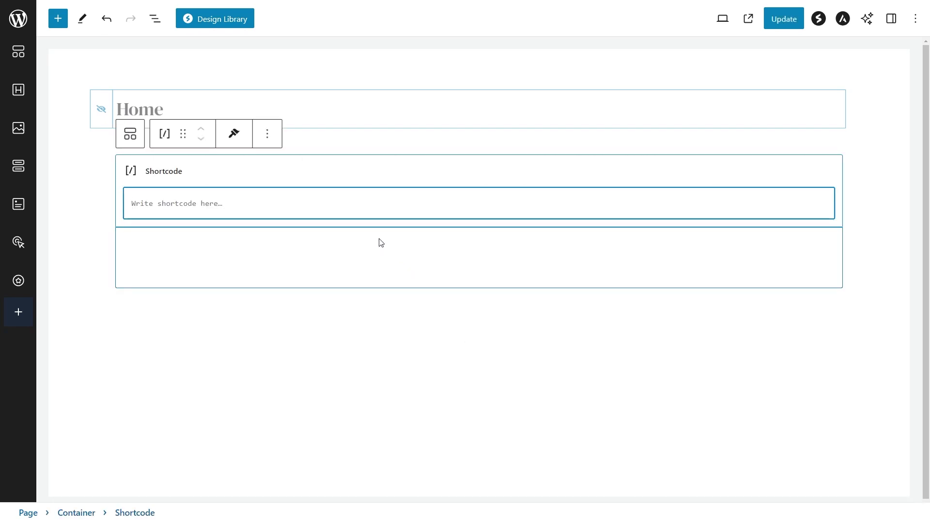
key(ctrl+v)
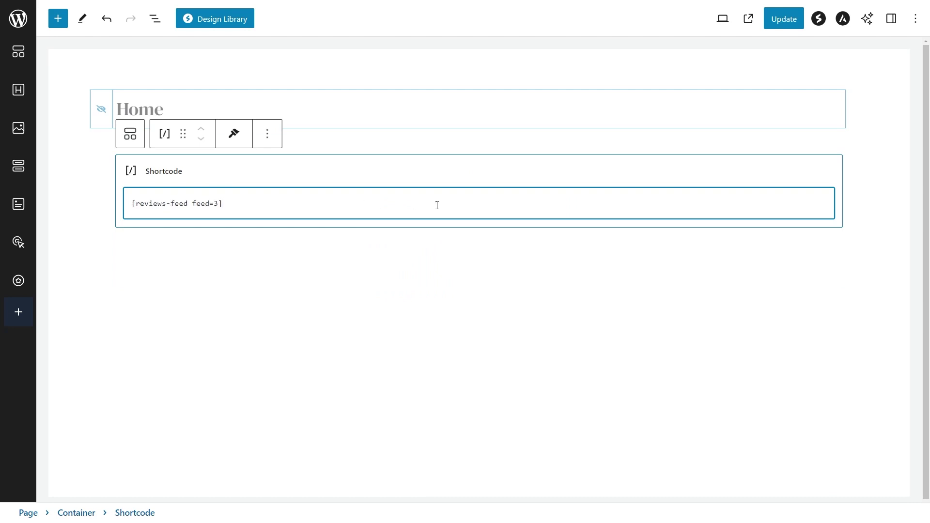
click(775, 21)
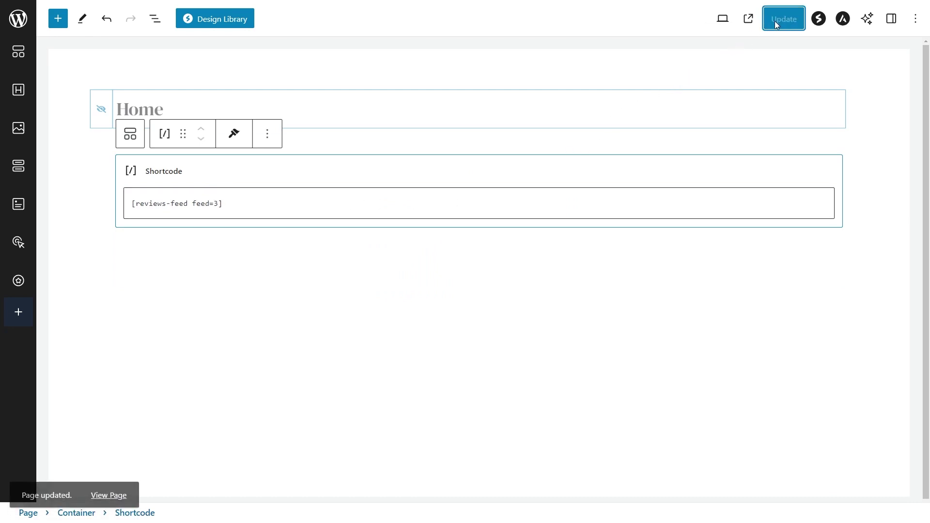
View the live Home page, page through the embedded reviews carousel and try the Write a Review button
click(749, 20)
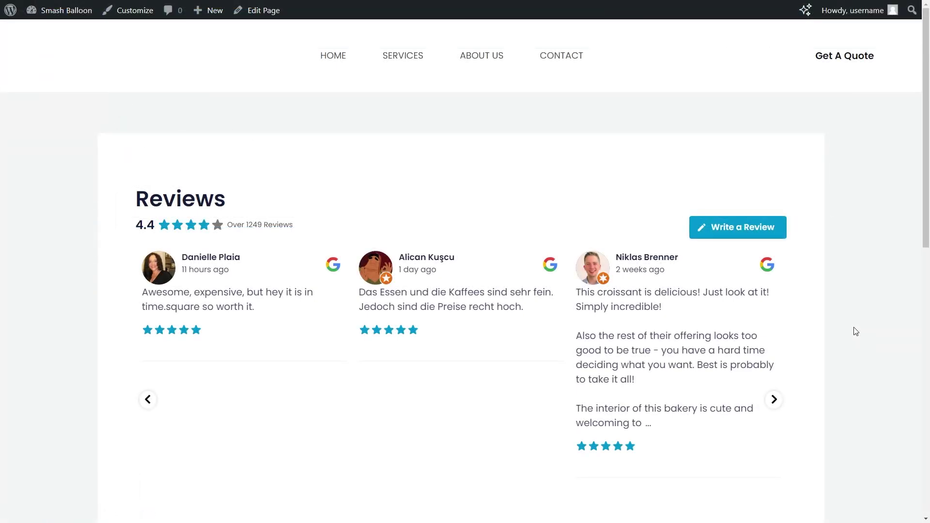
scroll(856, 331, down, 2)
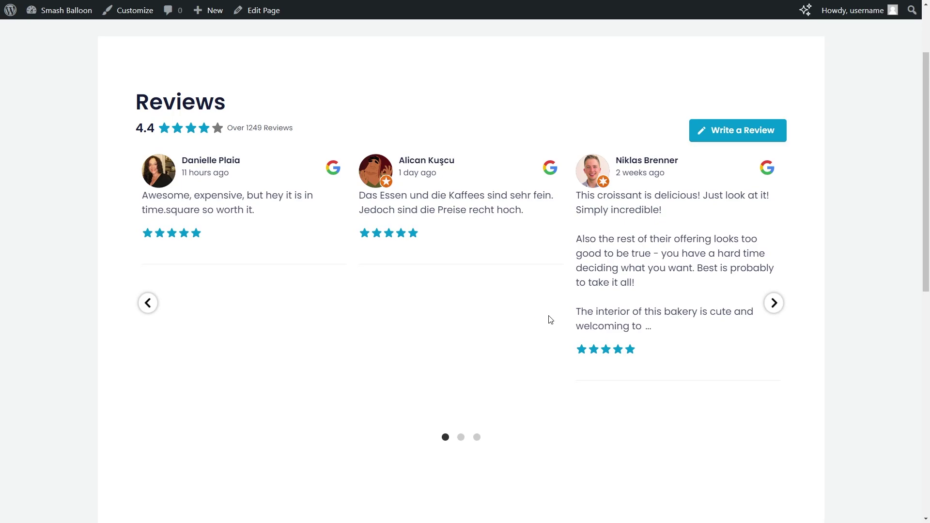
click(775, 305)
click(775, 303)
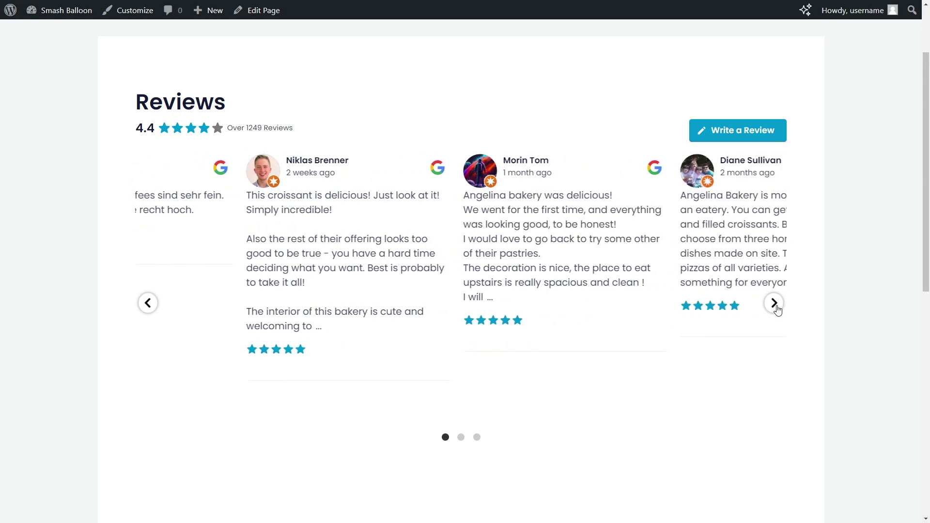
click(774, 303)
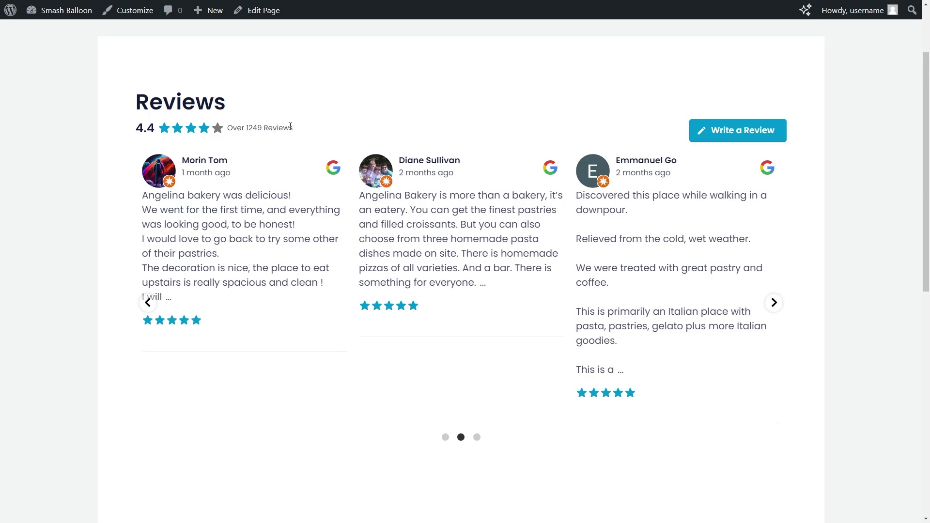
click(729, 141)
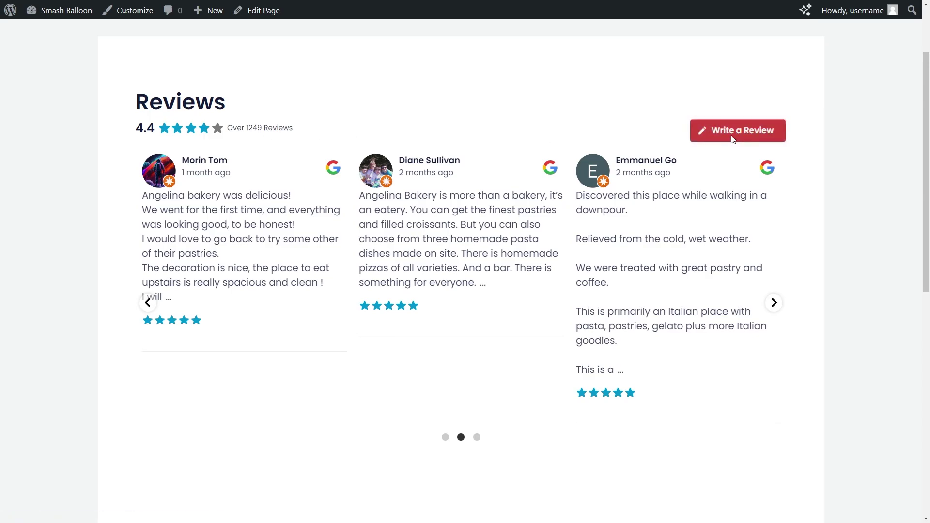